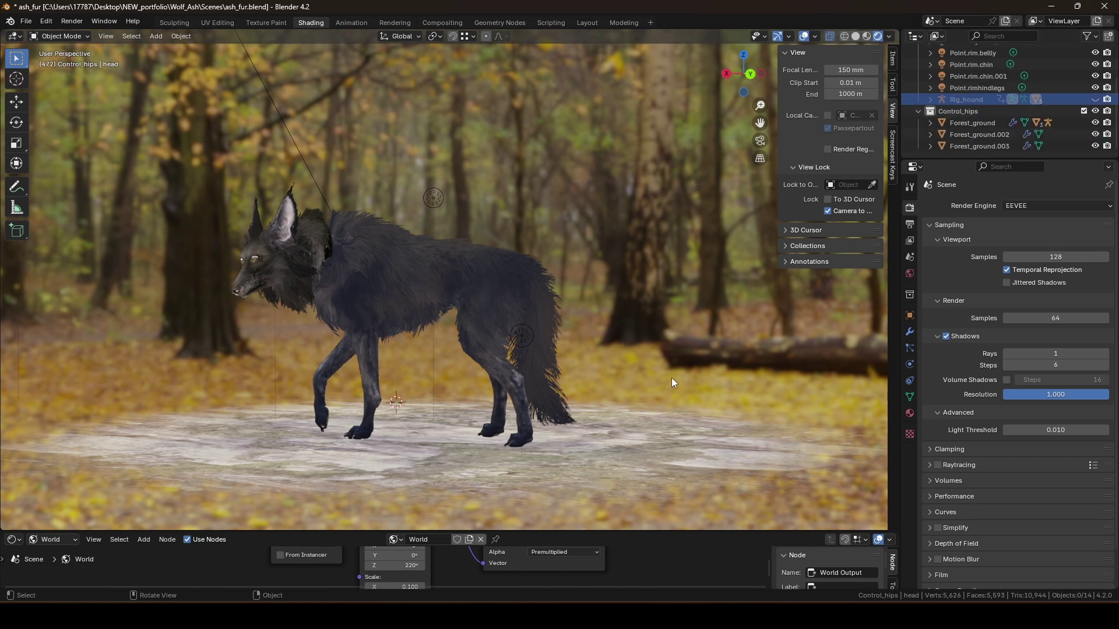
# Open the Animation workspace and view the wolf through the scene camera
pyautogui.click(759, 141)
pyautogui.click(761, 141)
pyautogui.click(827, 149)
pyautogui.click(759, 143)
pyautogui.click(760, 144)
pyautogui.click(351, 22)
pyautogui.click(911, 156)
pyautogui.click(911, 156)
pyautogui.click(912, 156)
pyautogui.click(920, 71)
pyautogui.click(854, 226)
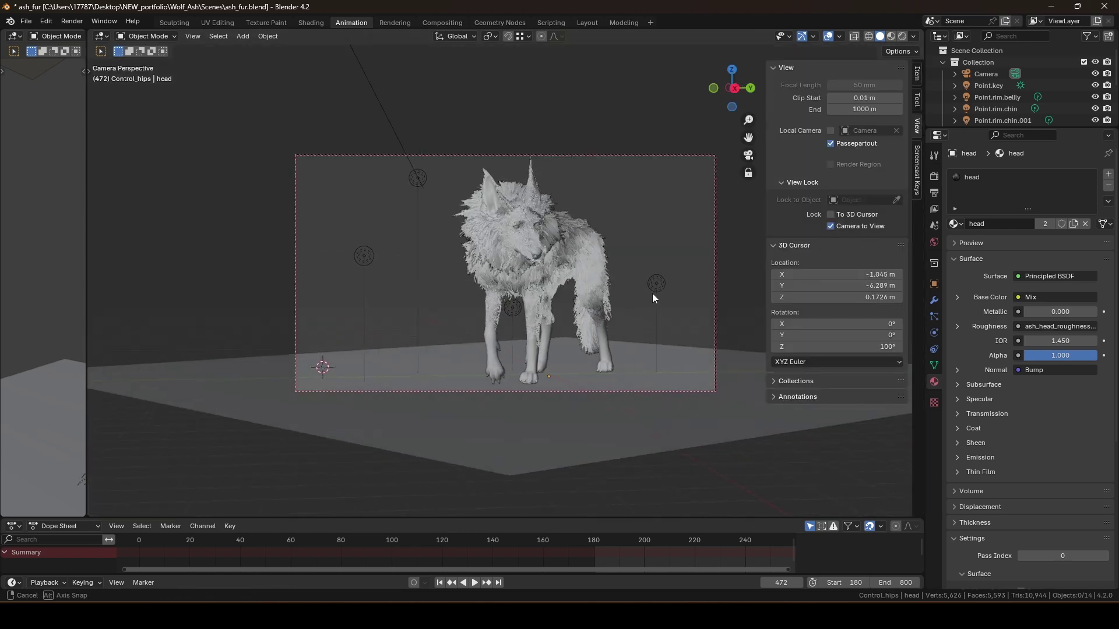
pyautogui.moveTo(662, 292); pyautogui.dragTo(582, 296, button='middle')
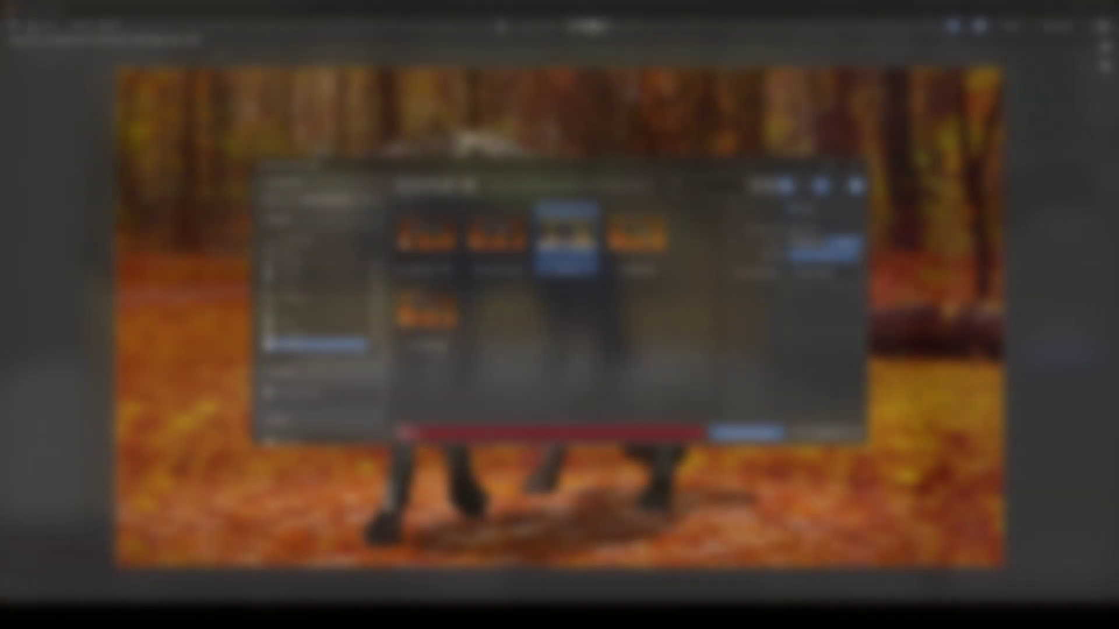
# Save the rendered wolf image, check it up close and close the render window
pyautogui.click(736, 436)
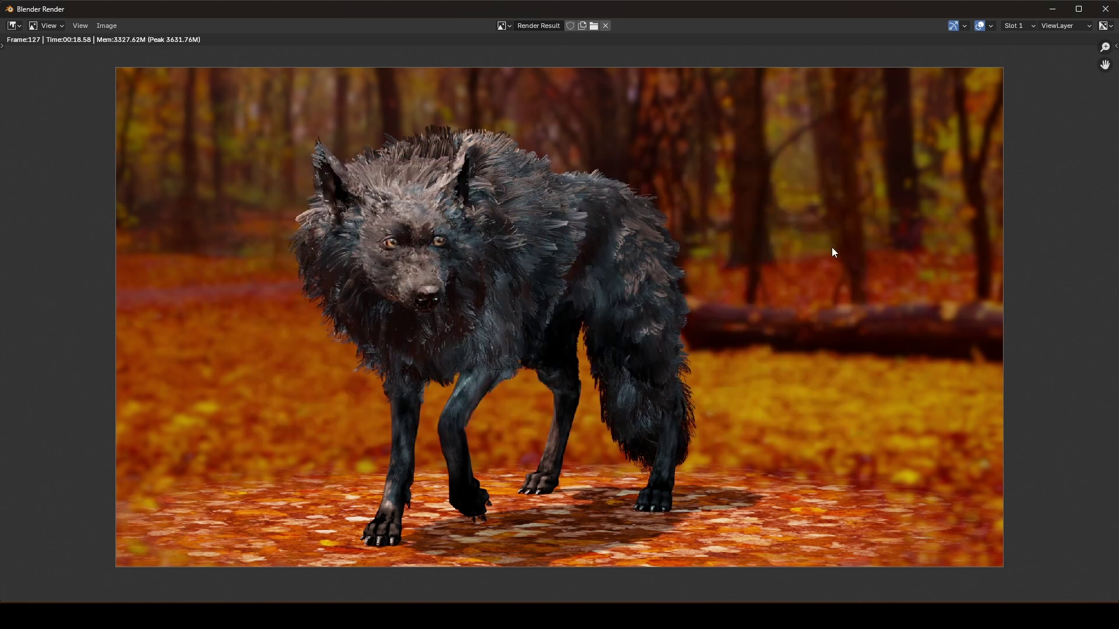
pyautogui.scroll(3, 615, 161)
pyautogui.scroll(-3, 523, 183)
pyautogui.click(1105, 9)
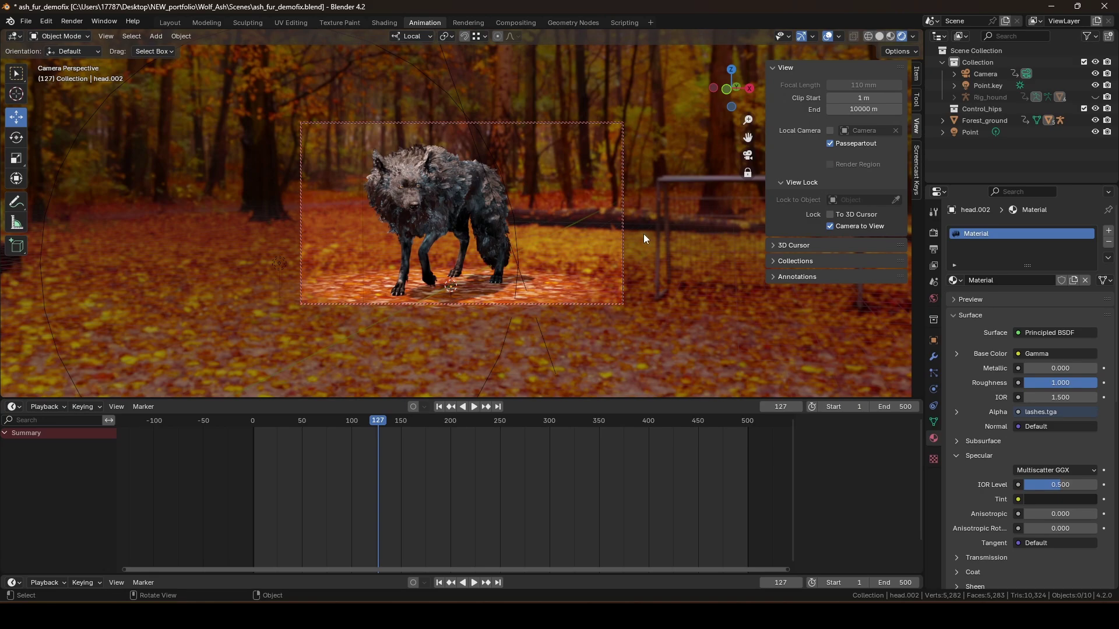
# Select the wolf's head and examine its shading up close in the rendered view
pyautogui.click(417, 190)
pyautogui.scroll(3, 469, 220)
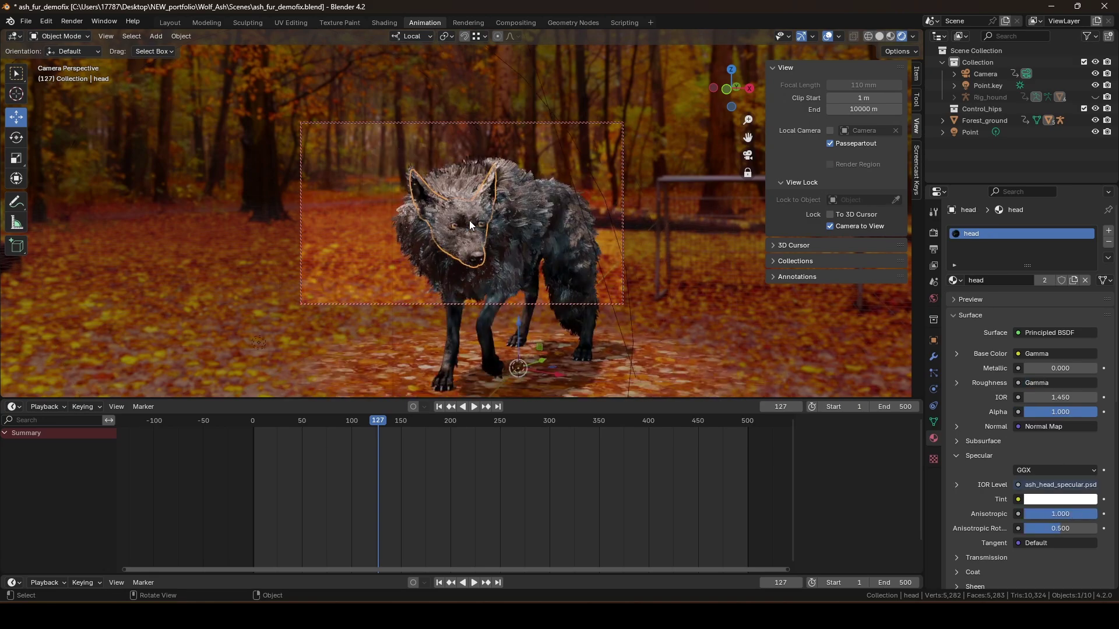
pyautogui.scroll(2, 555, 235)
pyautogui.moveTo(555, 235); pyautogui.dragTo(508, 247, button='middle')
pyautogui.scroll(3, 572, 232)
# Select the wolf's left eye and review its eyeball material settings, including subsurface, specular and surface options
pyautogui.click(374, 180)
pyautogui.moveTo(419, 193); pyautogui.dragTo(486, 181, button='middle')
pyautogui.click(487, 183)
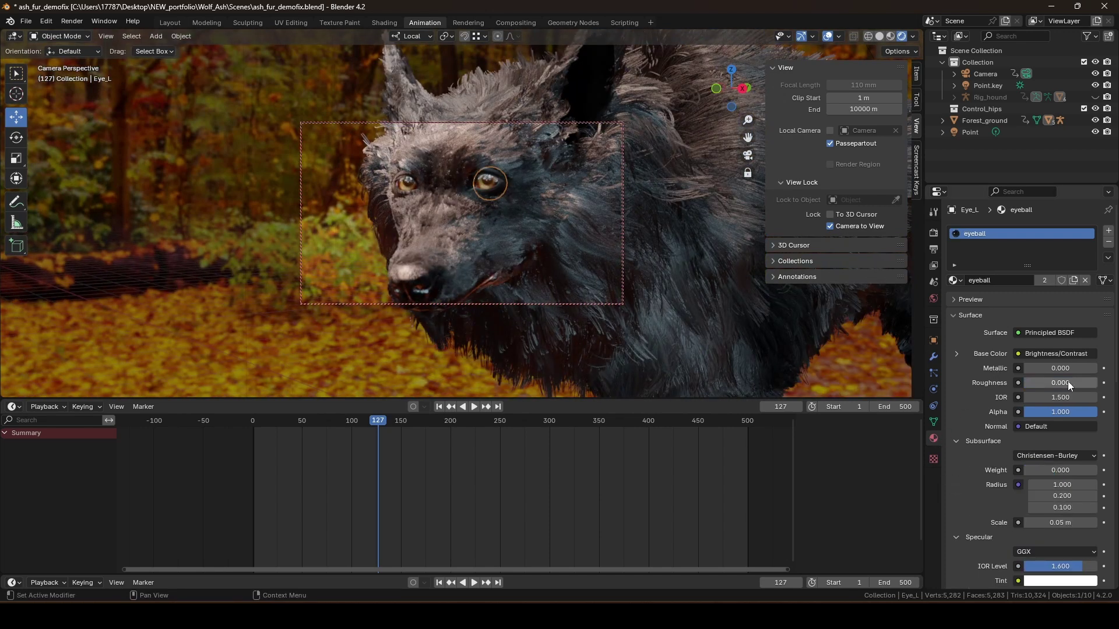
pyautogui.scroll(-2, 1108, 365)
pyautogui.scroll(-6, 1103, 361)
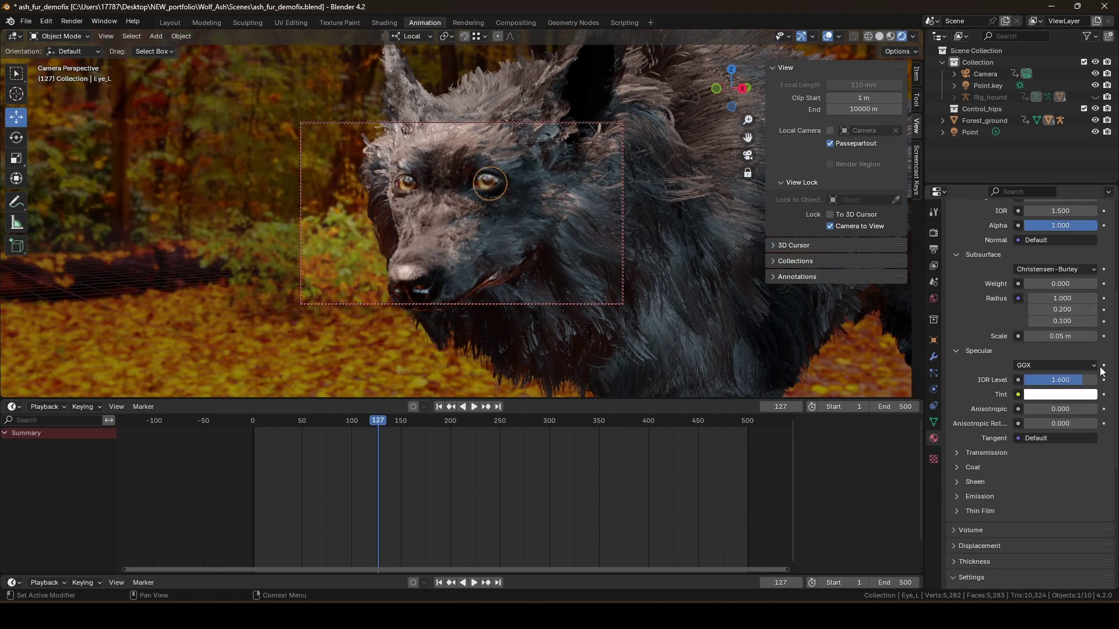
pyautogui.scroll(-5, 1100, 368)
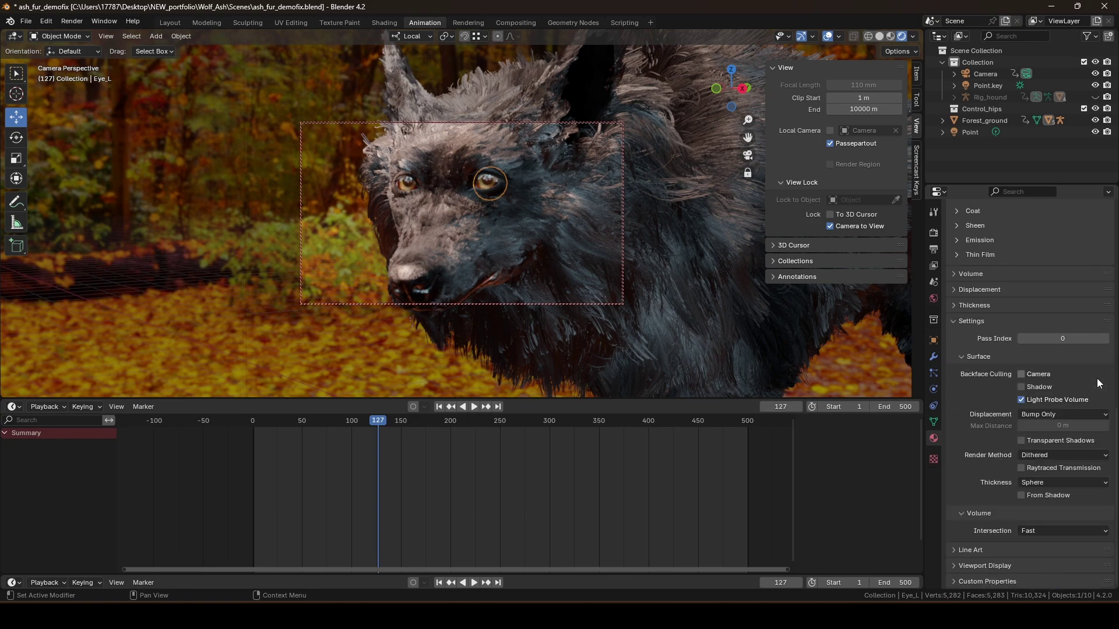
# Select the wolf's body and review its fur particle settings for viewport display, children, hair shape and vertex groups
pyautogui.click(679, 227)
pyautogui.moveTo(680, 224); pyautogui.dragTo(575, 217, button='middle')
pyautogui.click(932, 373)
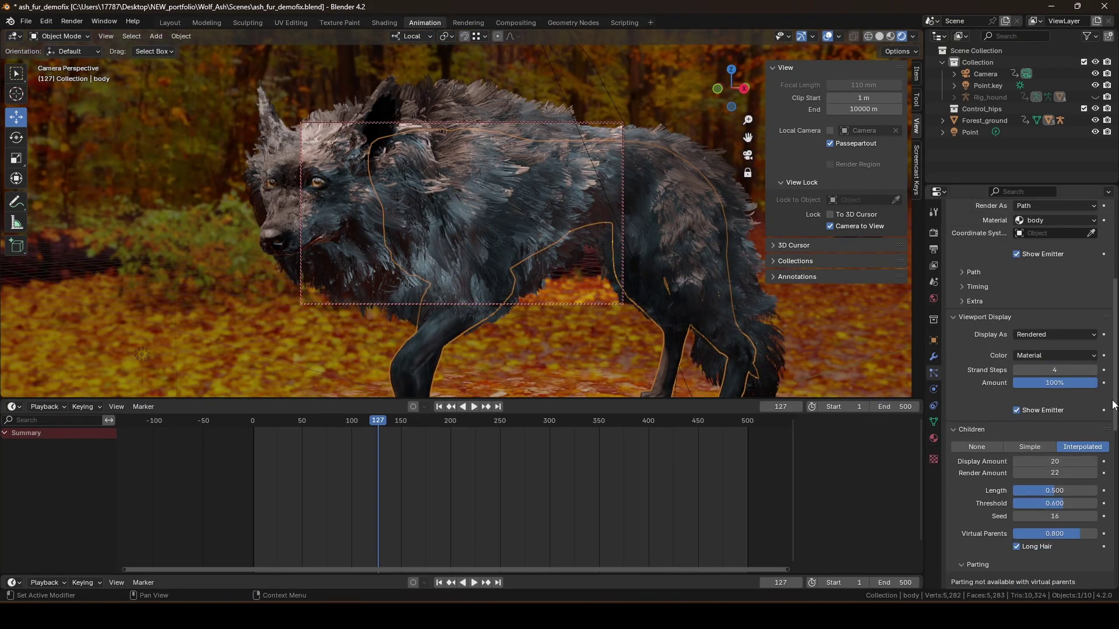
pyautogui.scroll(-10, 1075, 410)
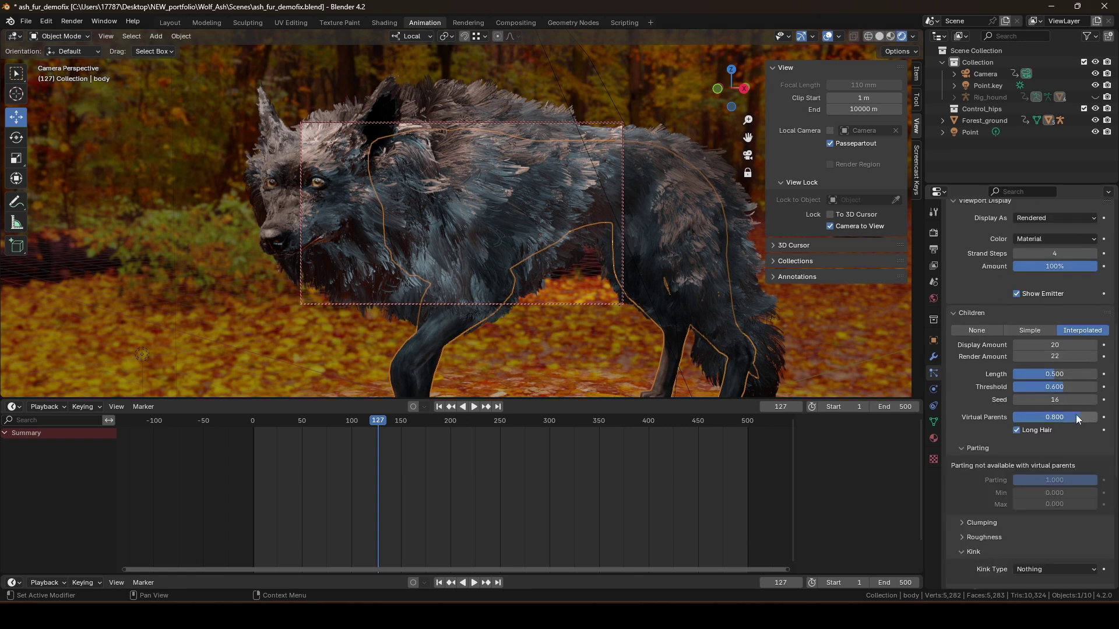
pyautogui.scroll(-7, 1086, 429)
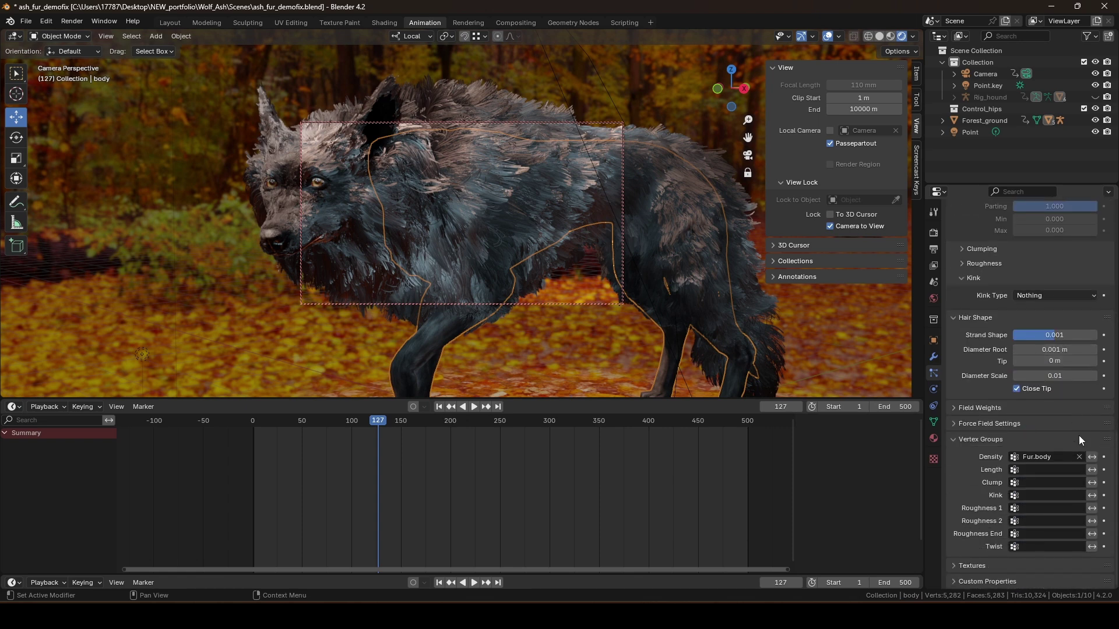
# Review the scene's output settings and the EEVEE sampling, shadow, clamping, volume and depth of field settings
pyautogui.click(934, 357)
pyautogui.click(933, 250)
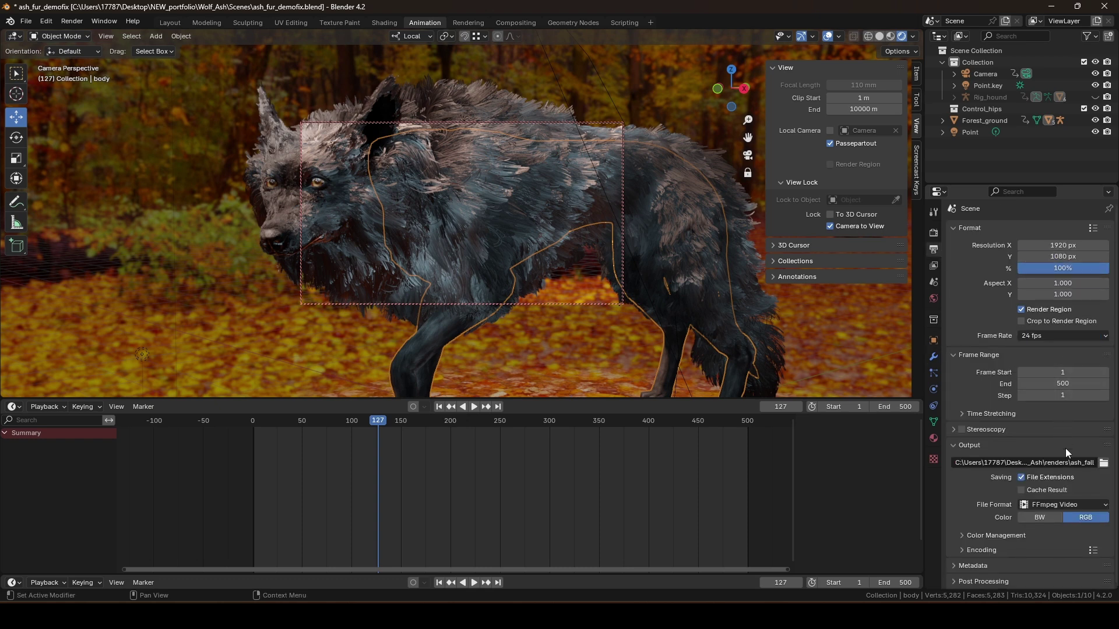
pyautogui.click(934, 233)
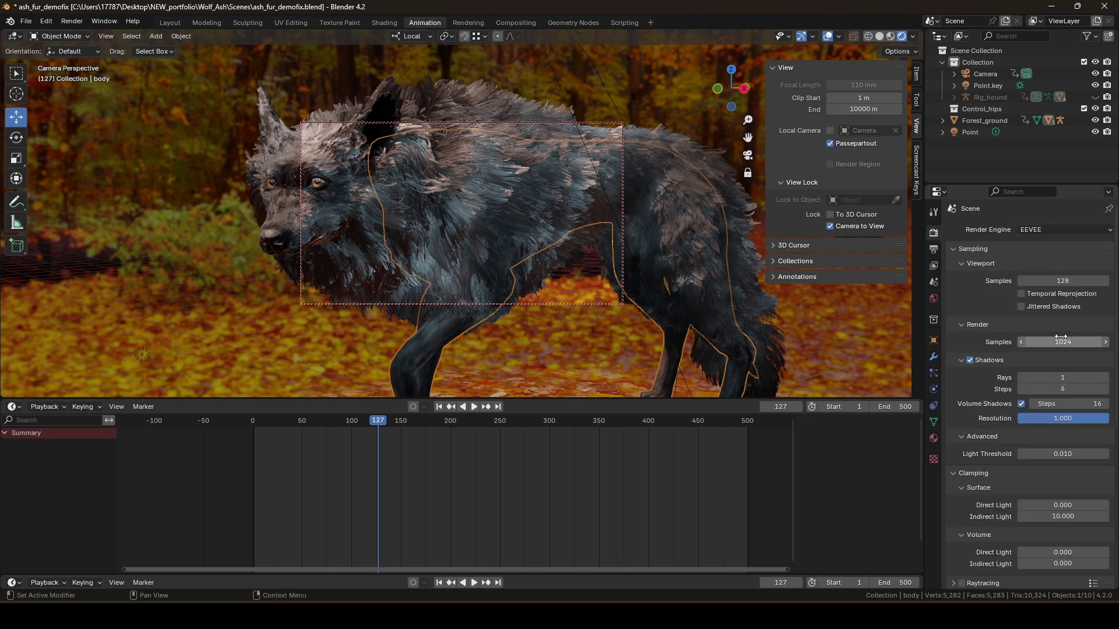
pyautogui.scroll(-2, 1074, 357)
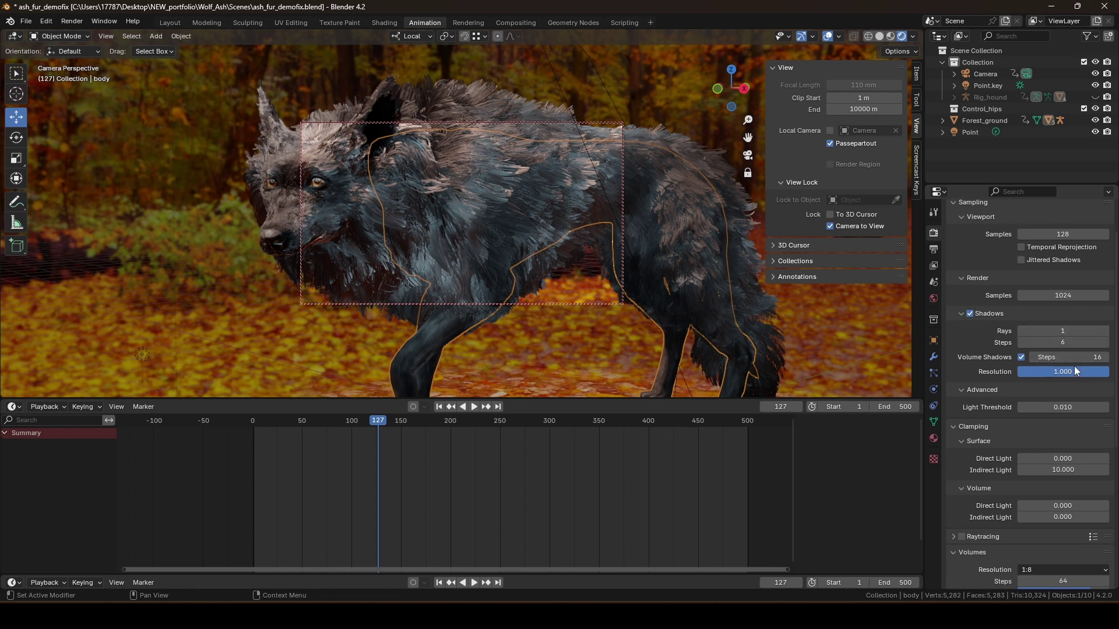
pyautogui.scroll(-8, 1055, 401)
pyautogui.scroll(-3, 1060, 407)
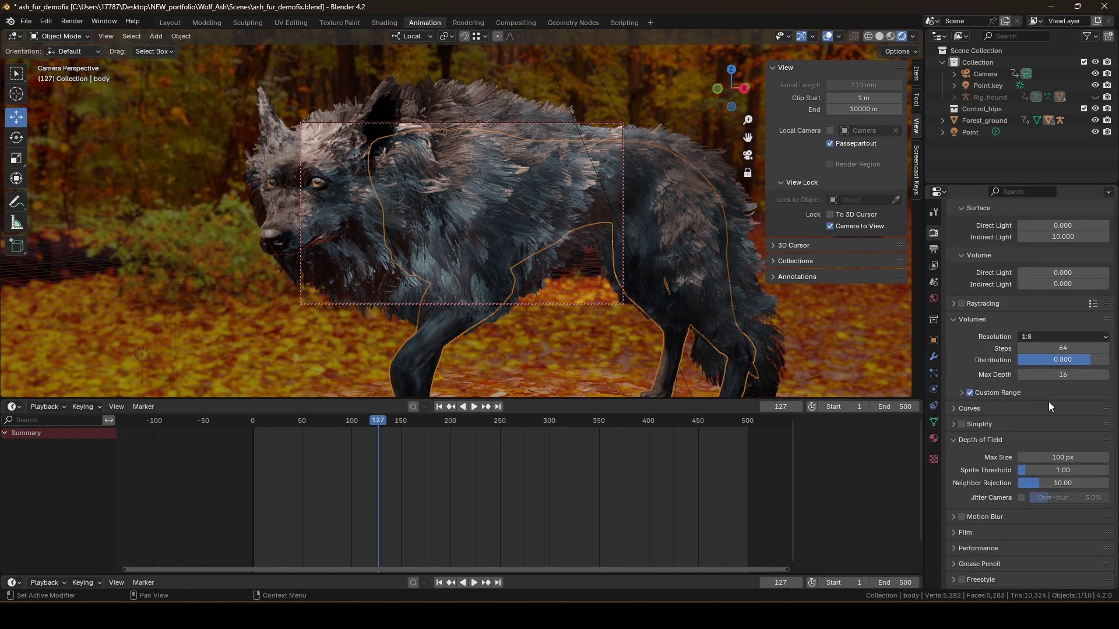
pyautogui.click(932, 249)
pyautogui.scroll(-1, 656, 323)
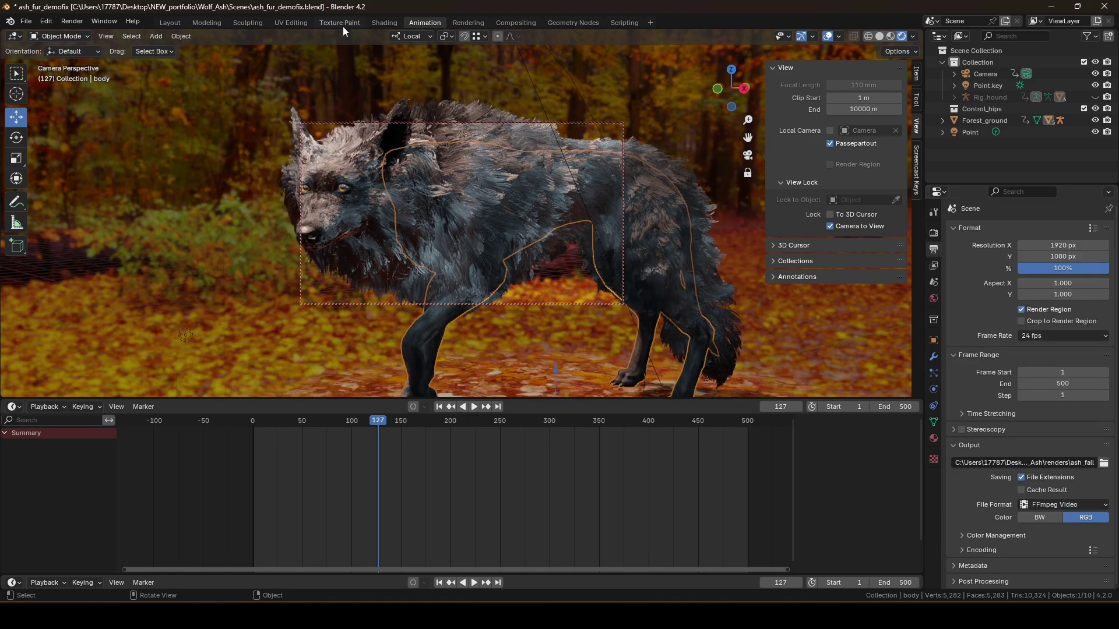
# Open the Shading workspace and examine the body material's color, roughness and specular nodes
pyautogui.click(384, 22)
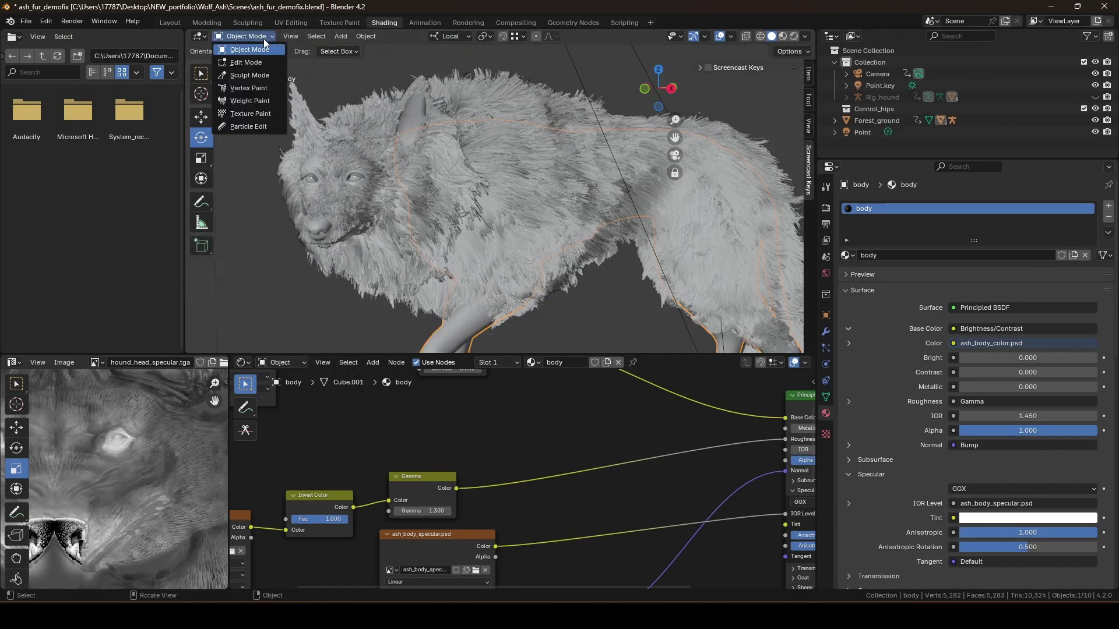
pyautogui.scroll(-2, 472, 427)
pyautogui.scroll(-3, 479, 425)
pyautogui.scroll(2, 525, 423)
pyautogui.moveTo(477, 420); pyautogui.dragTo(552, 507, button='middle')
pyautogui.scroll(2, 552, 507)
pyautogui.moveTo(380, 429); pyautogui.dragTo(439, 446)
pyautogui.scroll(-2, 437, 449)
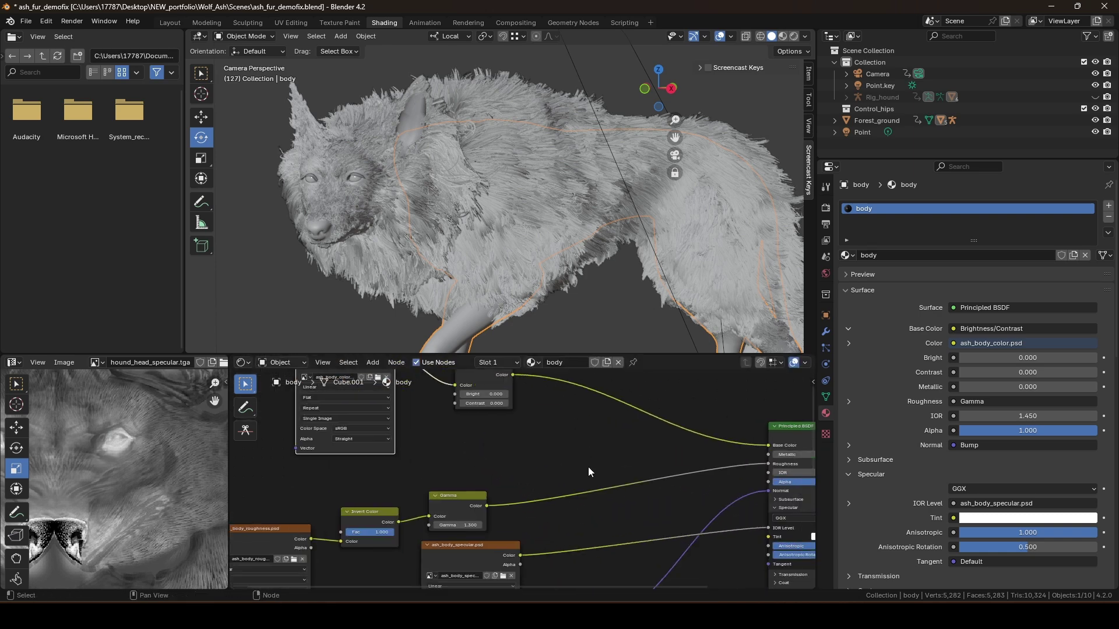
pyautogui.scroll(2, 569, 463)
pyautogui.scroll(3, 400, 432)
pyautogui.moveTo(561, 497); pyautogui.dragTo(476, 472, button='middle')
pyautogui.moveTo(662, 445); pyautogui.dragTo(616, 444, button='middle')
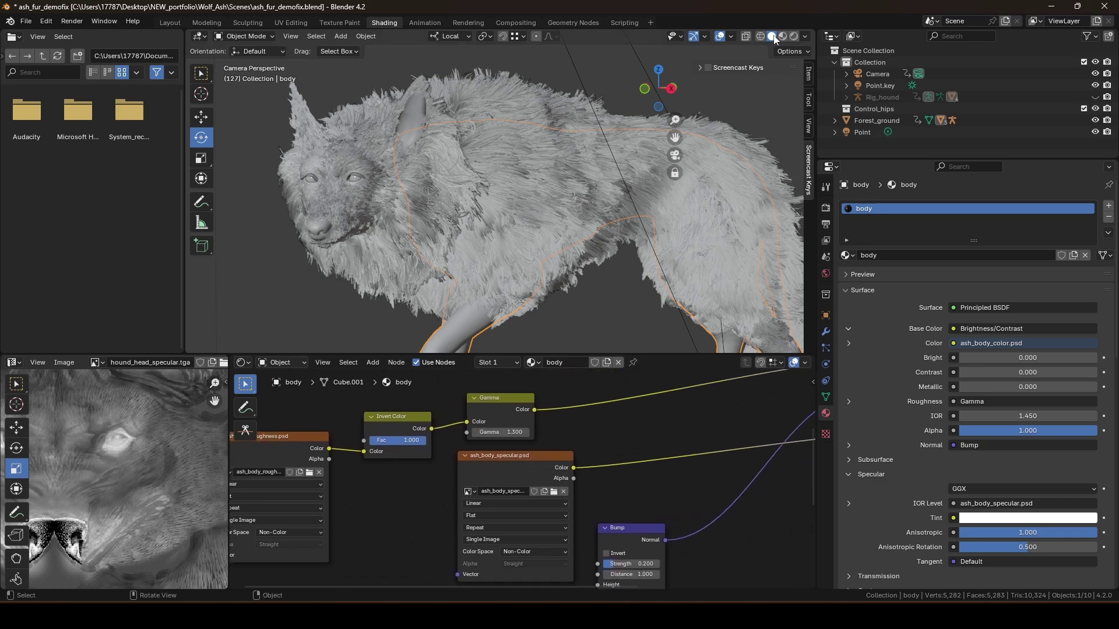
# Switch the viewport to Rendered shading and examine the remaining nodes of the body material
pyautogui.click(782, 36)
pyautogui.click(793, 37)
pyautogui.moveTo(568, 484); pyautogui.dragTo(506, 470, button='middle')
pyautogui.keyDown('shift'); pyautogui.moveTo(623, 520); pyautogui.dragTo(572, 507, button='middle'); pyautogui.keyUp('shift')
pyautogui.keyDown('shift'); pyautogui.moveTo(627, 471); pyautogui.dragTo(563, 495, button='middle'); pyautogui.keyUp('shift')
# Select the wolf's head and examine its material's roughness and normal map nodes
pyautogui.click(362, 218)
pyautogui.scroll(-3, 458, 490)
pyautogui.moveTo(375, 520); pyautogui.dragTo(529, 469, button='middle')
pyautogui.moveTo(662, 512); pyautogui.dragTo(542, 429, button='middle')
pyautogui.scroll(-5, 634, 446)
# Show the World shader and examine its nodes from the environment texture through the color corrections to the World Output
pyautogui.click(283, 361)
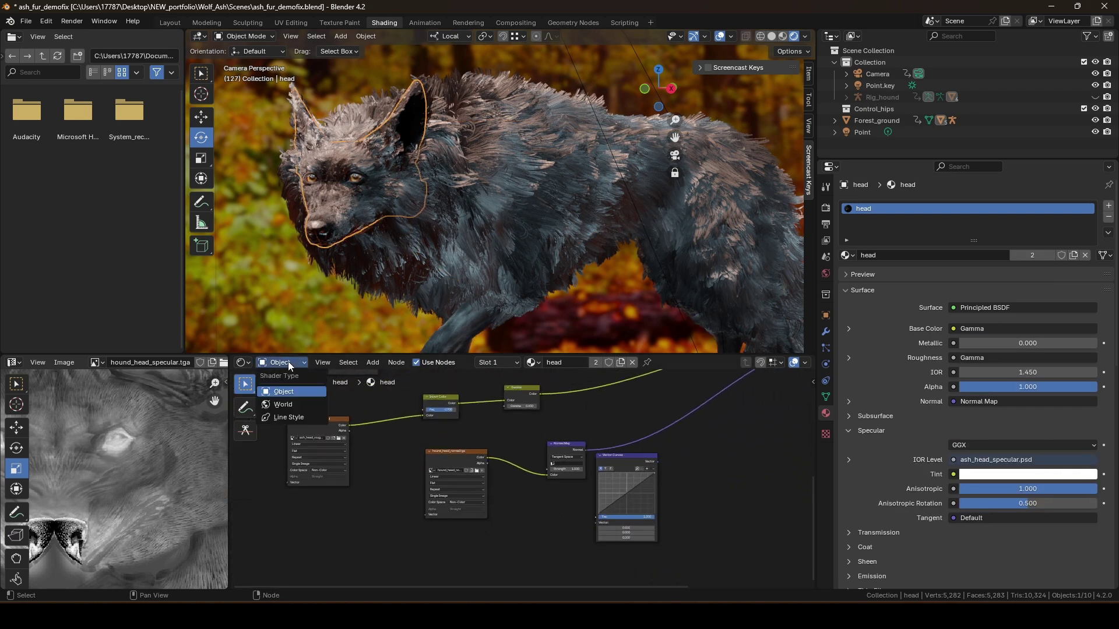
pyautogui.click(288, 402)
pyautogui.scroll(3, 489, 536)
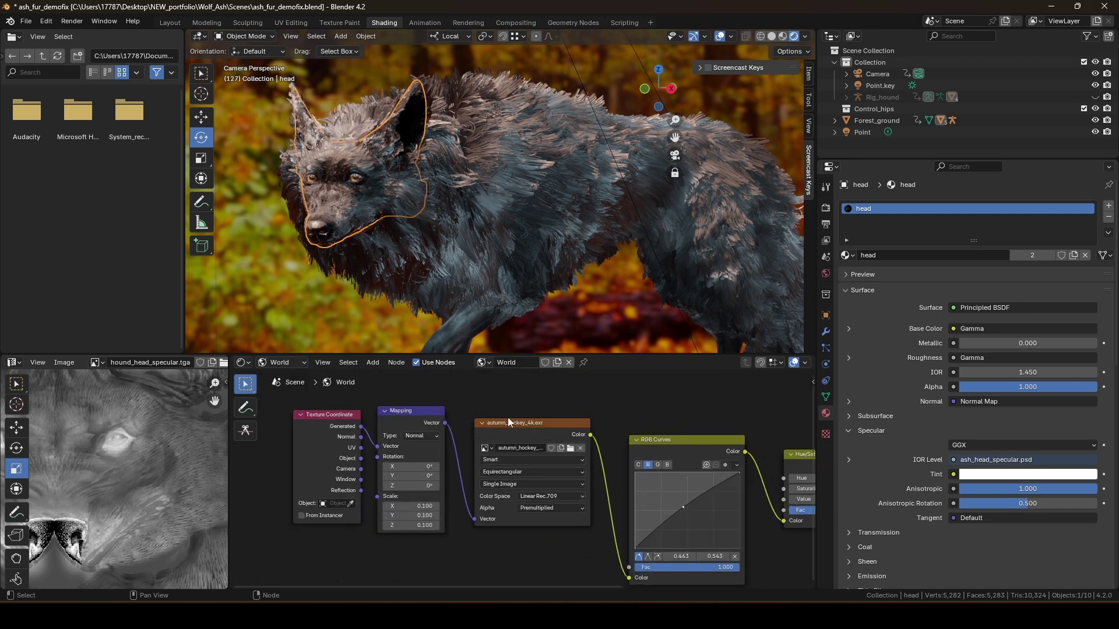
pyautogui.click(371, 363)
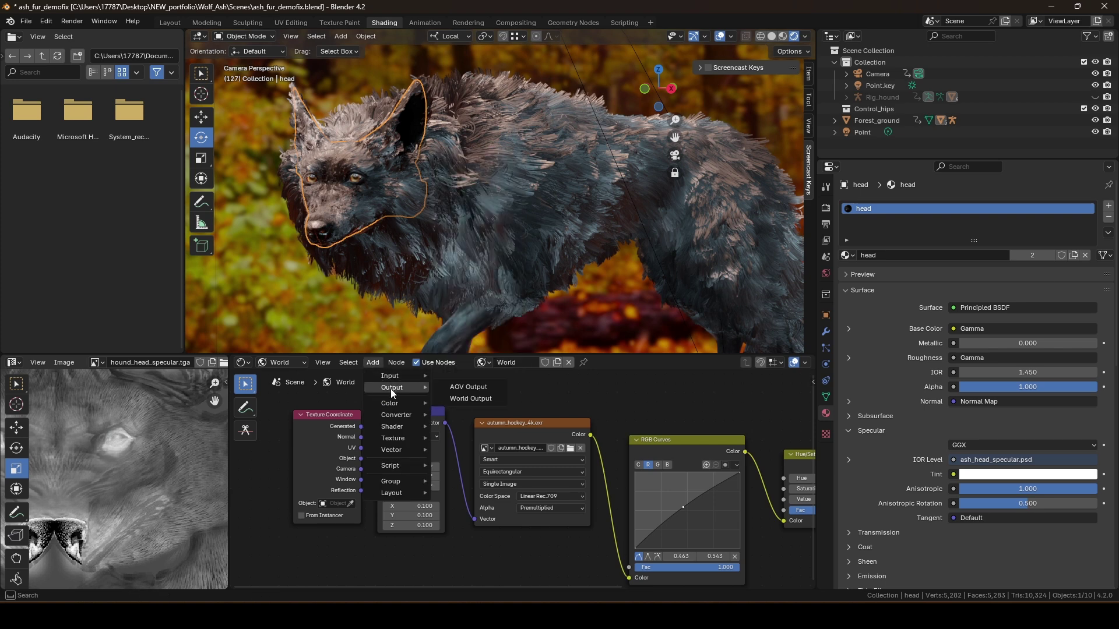
pyautogui.moveTo(390, 401)
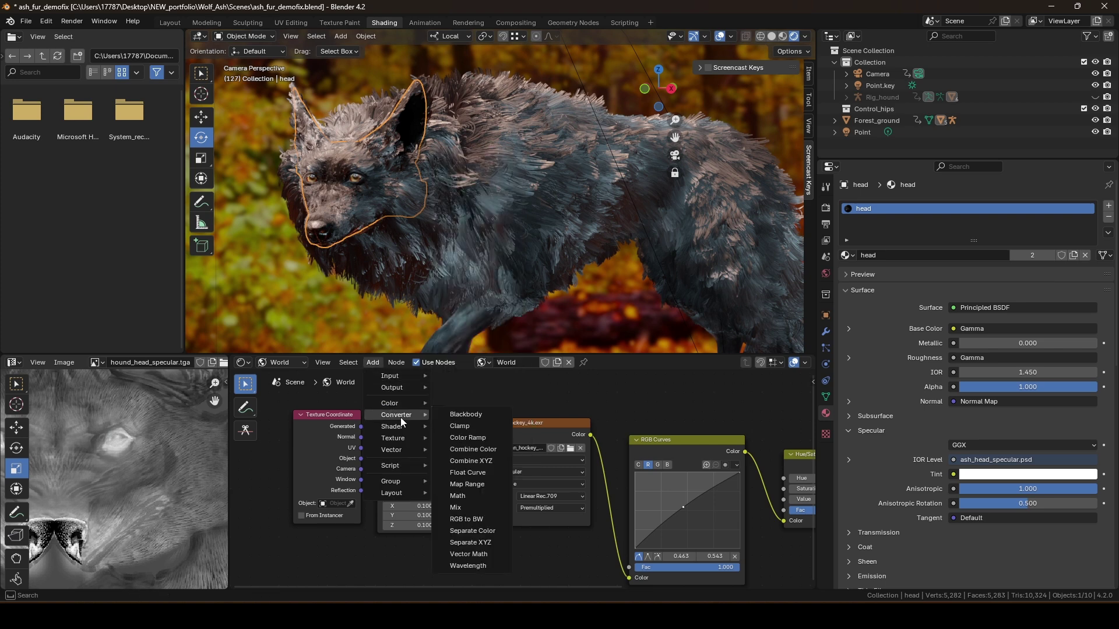
pyautogui.scroll(-3, 658, 466)
pyautogui.keyDown('shift'); pyautogui.moveTo(658, 470); pyautogui.dragTo(416, 449, button='middle'); pyautogui.keyUp('shift')
pyautogui.scroll(2, 577, 462)
pyautogui.moveTo(665, 437); pyautogui.dragTo(611, 452, button='middle')
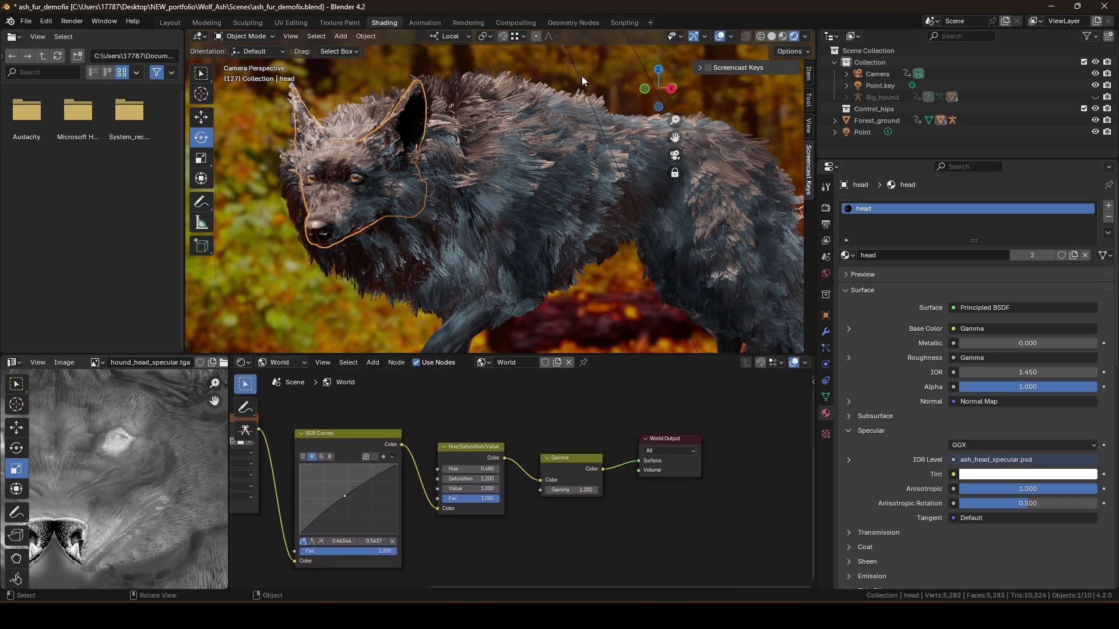
# Review the light settings of Point.key and the Point light and check their effect on the whole wolf
pyautogui.click(880, 86)
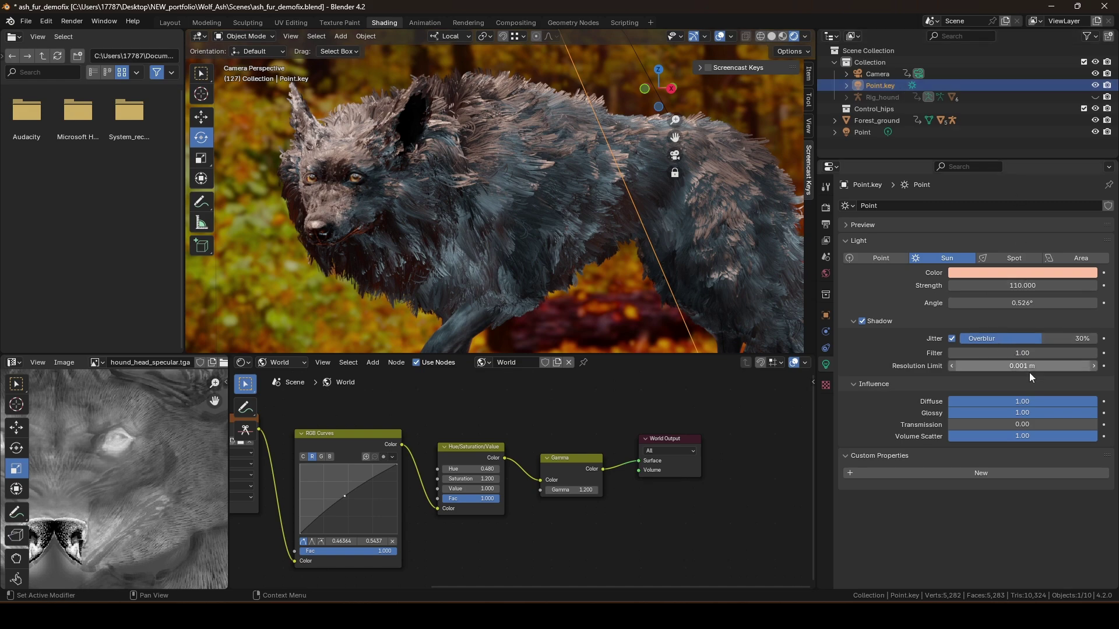
pyautogui.click(879, 131)
pyautogui.scroll(-5, 522, 252)
pyautogui.moveTo(522, 252); pyautogui.dragTo(508, 243, button='middle')
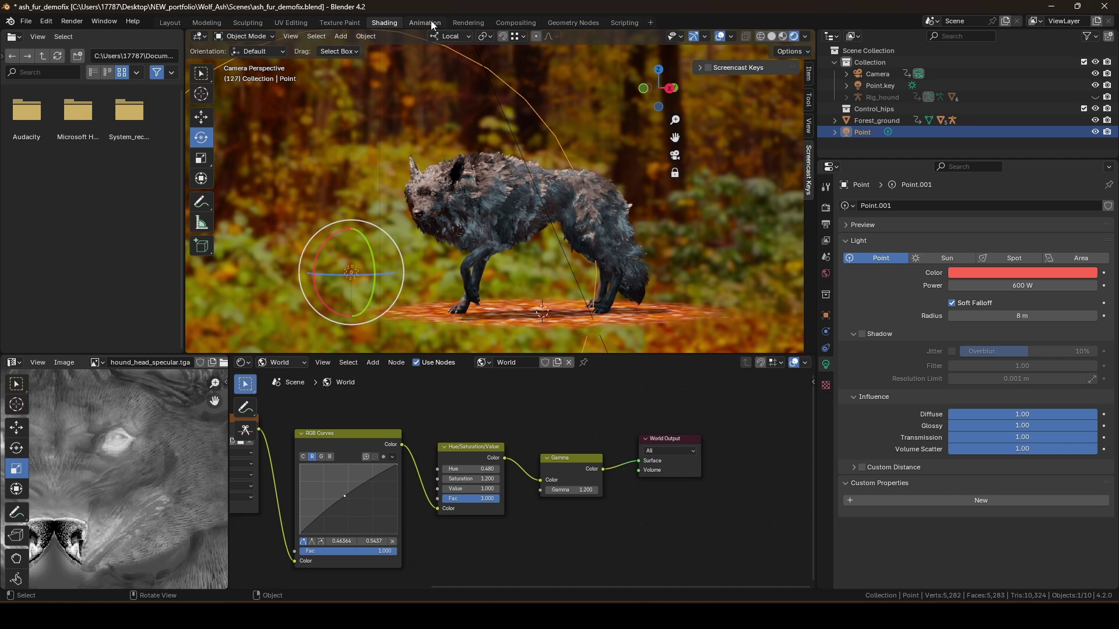
# Return to the Animation workspace, select the forest ground and jump to its first keyframe at frame 0
pyautogui.click(424, 23)
pyautogui.click(256, 421)
pyautogui.click(479, 309)
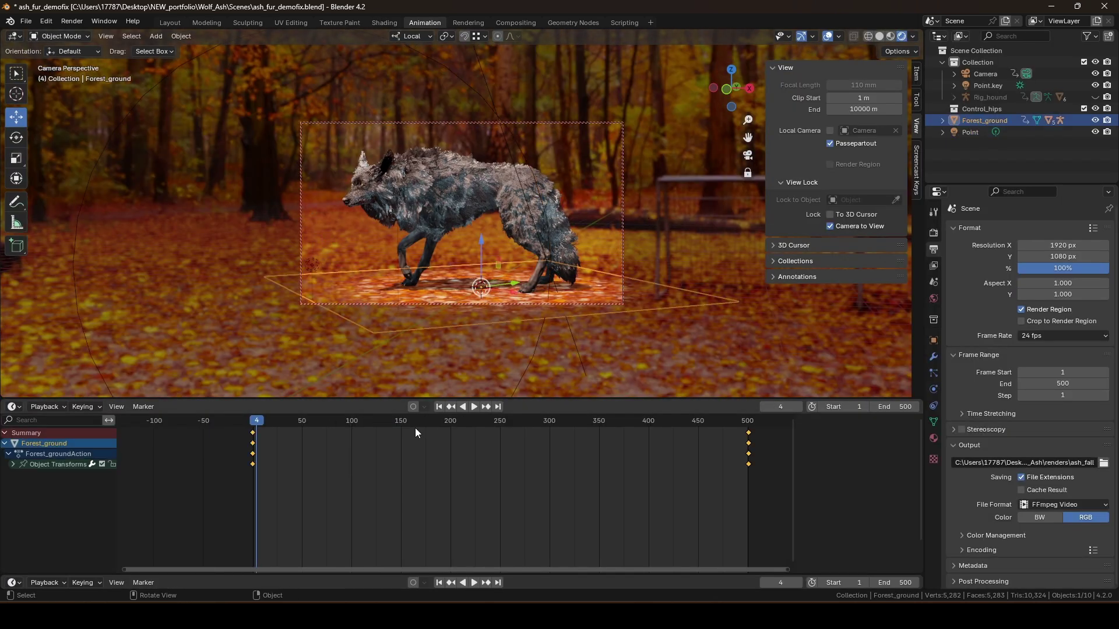
pyautogui.click(452, 406)
pyautogui.click(451, 406)
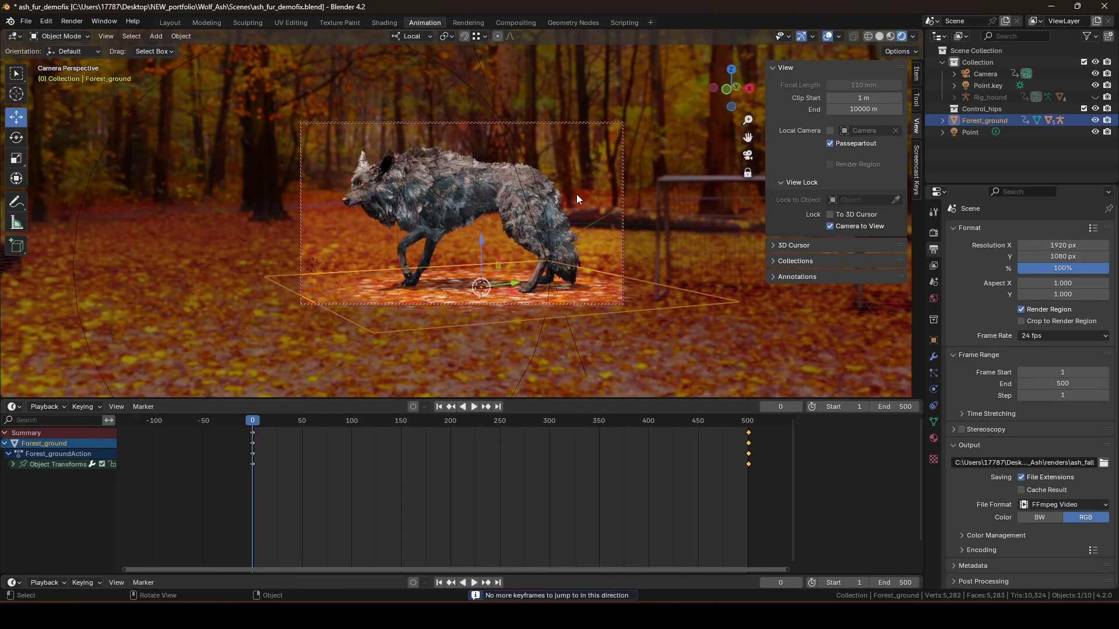
# Select the active camera and show its lens and depth of field settings
pyautogui.click(748, 154)
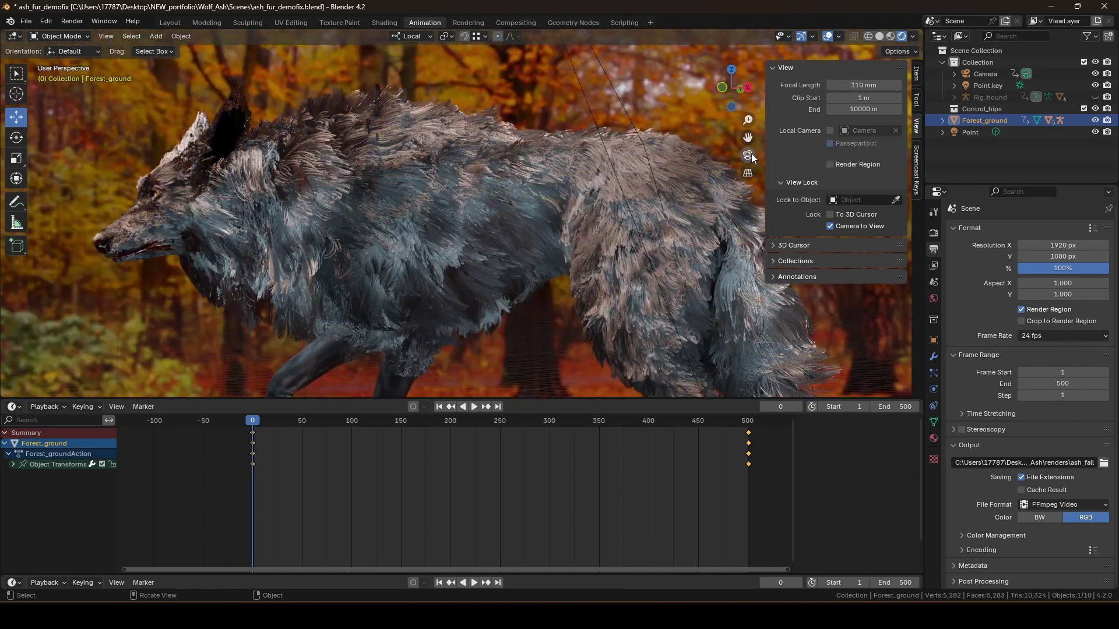
pyautogui.click(748, 154)
pyautogui.click(132, 37)
pyautogui.click(163, 127)
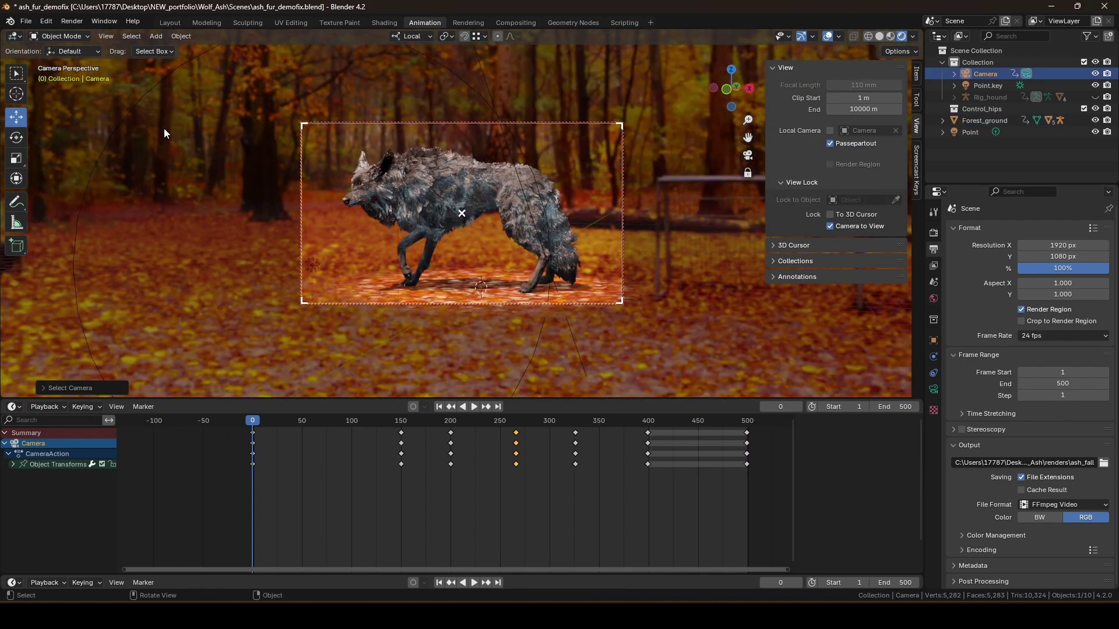
pyautogui.click(934, 390)
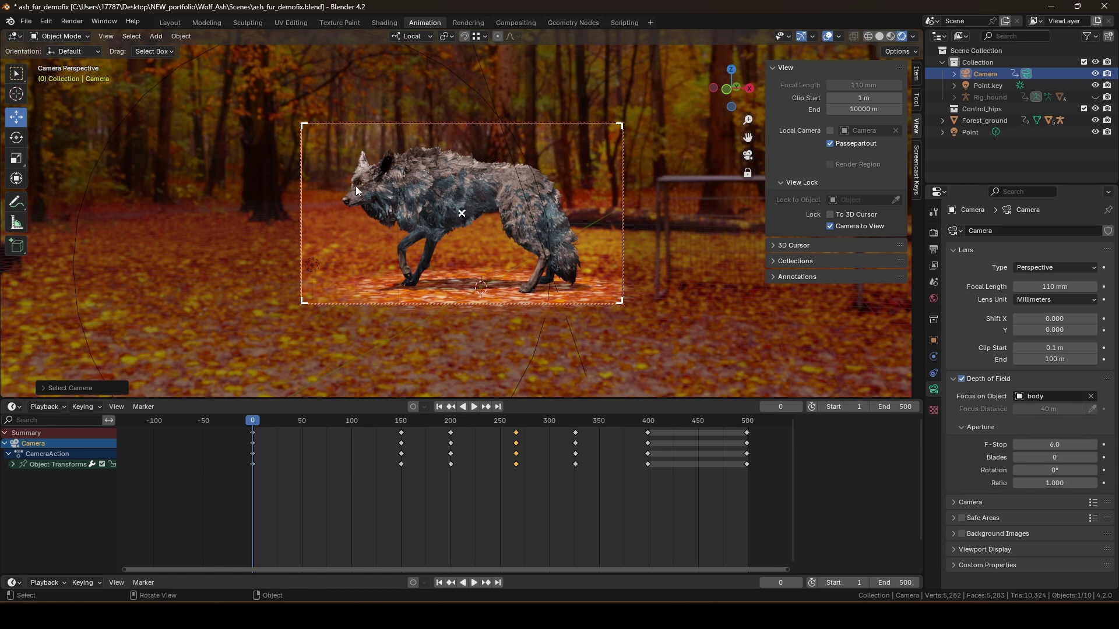
# Replace the camera's depth of field focus object with Eye_L and check the focus on the wolf's face
pyautogui.click(1062, 401)
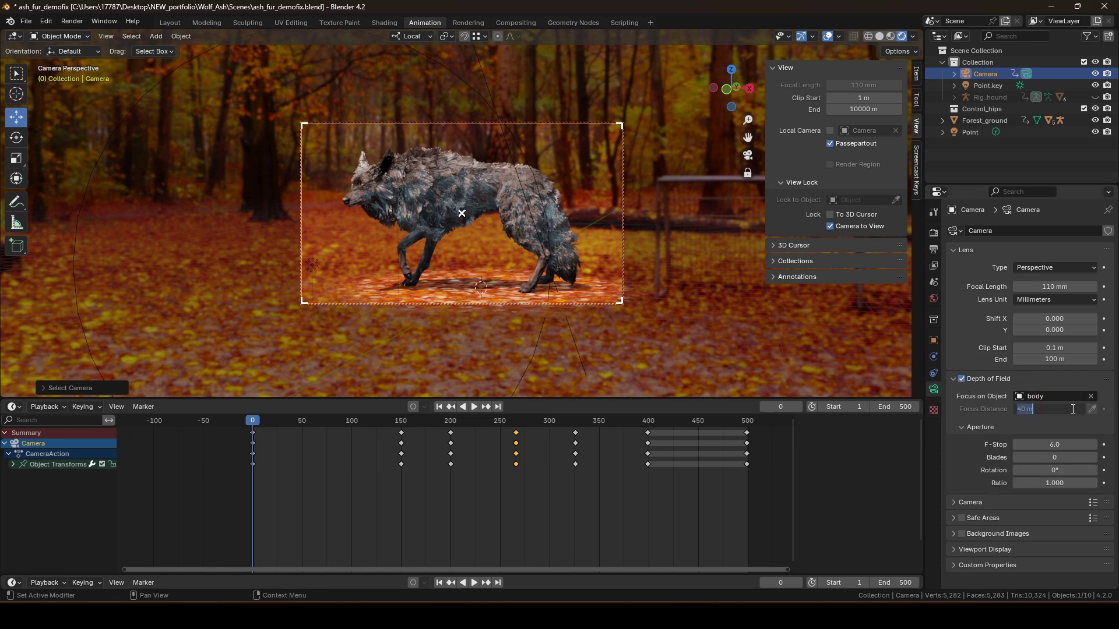
pyautogui.click(1090, 396)
pyautogui.click(1092, 396)
pyautogui.click(364, 183)
pyautogui.moveTo(526, 219); pyautogui.dragTo(501, 257, button='middle')
pyautogui.scroll(2, 592, 272)
pyautogui.scroll(5, 501, 257)
pyautogui.click(1051, 396)
pyautogui.click(1012, 454)
pyautogui.moveTo(488, 239)
pyautogui.mouseDown(button='middle')
pyautogui.moveTo(402, 187)
pyautogui.moveTo(495, 227)
pyautogui.mouseUp(button='middle')
pyautogui.scroll(-8, 550, 226)
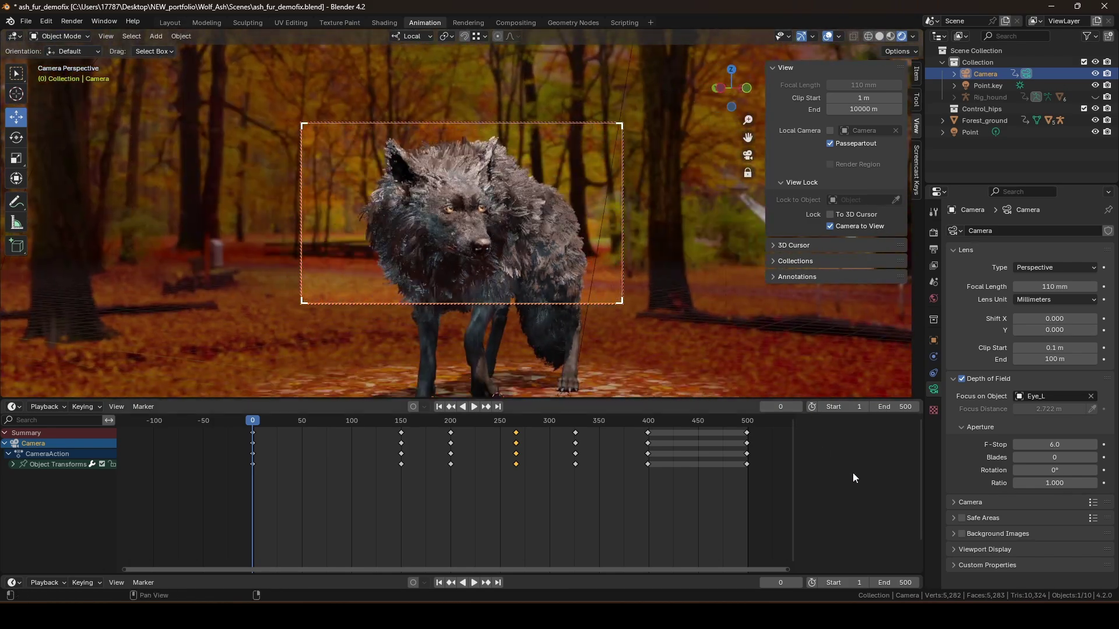
# Try a camera f-stop of 2 and settle on an f-stop of 1
pyautogui.click(1056, 444)
pyautogui.write('2')
pyautogui.press('Return')
pyautogui.click(1058, 445)
pyautogui.write('1')
pyautogui.press('Return')
# Examine the wolf's fur strands in Particle Edit mode from several sides and return to Object Mode
pyautogui.scroll(2, 571, 250)
pyautogui.moveTo(579, 279)
pyautogui.mouseDown(button='middle')
pyautogui.moveTo(604, 292)
pyautogui.moveTo(557, 246)
pyautogui.moveTo(613, 244)
pyautogui.moveTo(515, 254)
pyautogui.moveTo(569, 286)
pyautogui.moveTo(652, 265)
pyautogui.moveTo(542, 262)
pyautogui.mouseUp(button='middle')
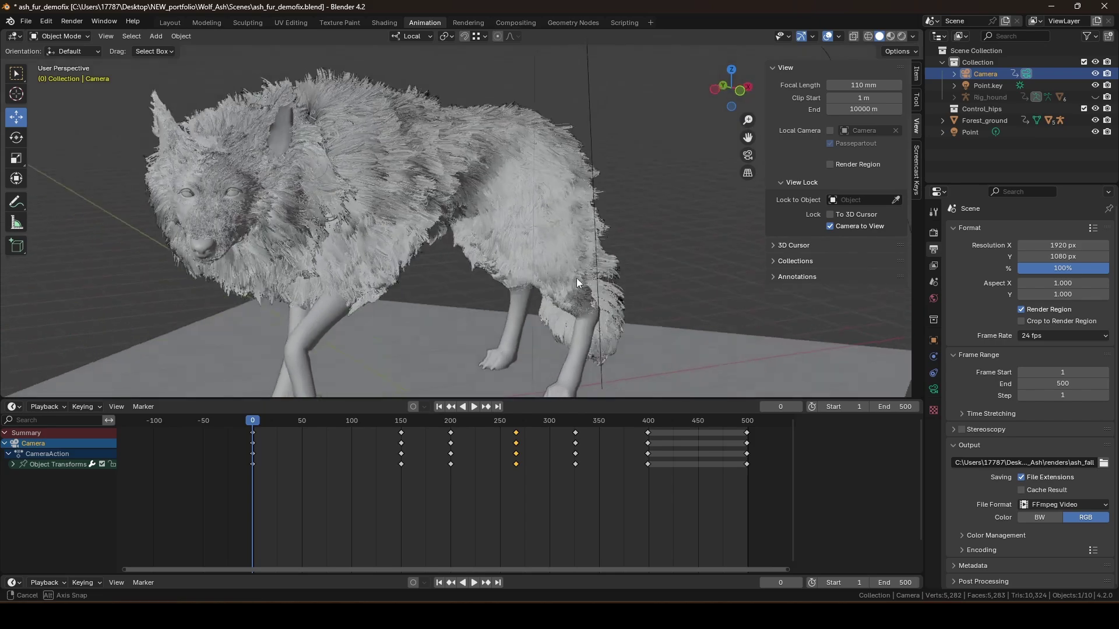
pyautogui.moveTo(576, 278)
pyautogui.mouseDown(button='middle')
pyautogui.moveTo(431, 247)
pyautogui.moveTo(516, 207)
pyautogui.moveTo(403, 219)
pyautogui.moveTo(474, 229)
pyautogui.moveTo(615, 204)
pyautogui.moveTo(175, 217)
pyautogui.mouseUp(button='middle')
pyautogui.click(64, 36)
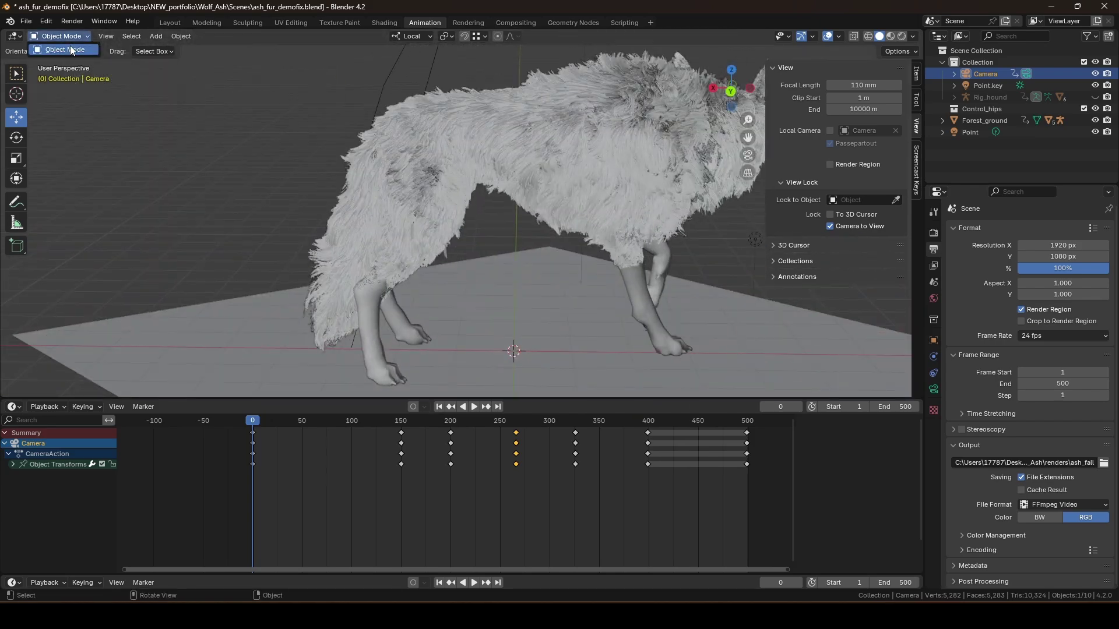
pyautogui.click(551, 121)
pyautogui.keyDown('shift'); pyautogui.moveTo(552, 121); pyautogui.dragTo(380, 167, button='middle'); pyautogui.keyUp('shift')
pyautogui.click(54, 36)
pyautogui.click(52, 126)
pyautogui.moveTo(594, 223)
pyautogui.mouseDown(button='middle')
pyautogui.moveTo(387, 218)
pyautogui.moveTo(157, 107)
pyautogui.mouseUp(button='middle')
pyautogui.click(59, 36)
pyautogui.click(55, 48)
# Select the wolf's body and open its fur in Particle Edit mode
pyautogui.click(505, 127)
pyautogui.click(64, 36)
pyautogui.click(53, 126)
pyautogui.moveTo(583, 201); pyautogui.dragTo(105, 134, button='middle')
# Review the Cycles render devices in the system preferences and bring up the scene's render settings
pyautogui.click(46, 21)
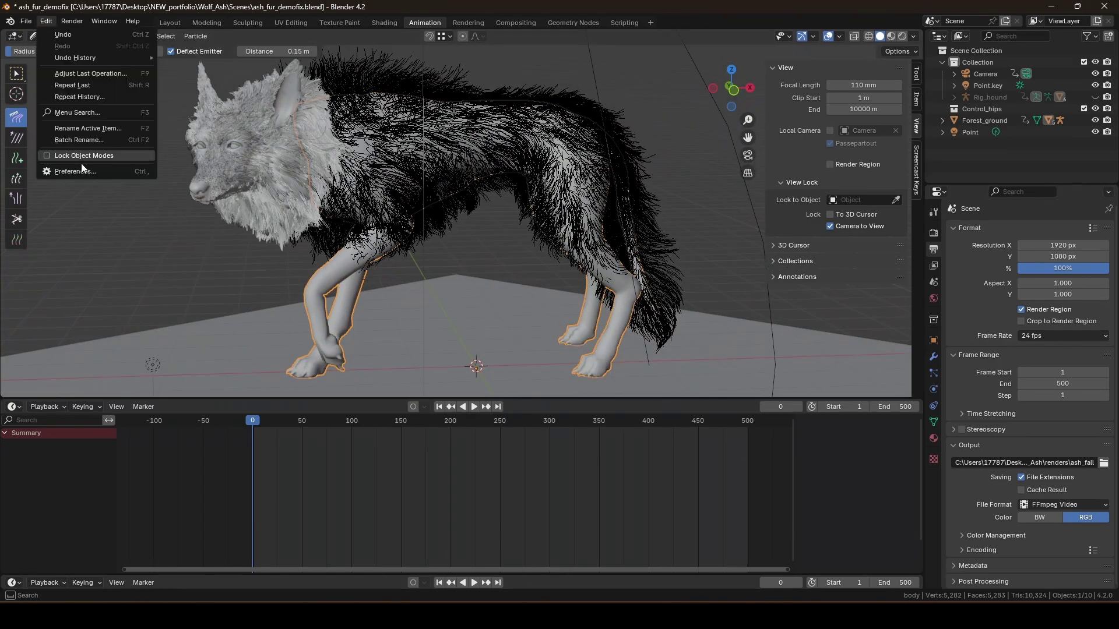
pyautogui.click(64, 169)
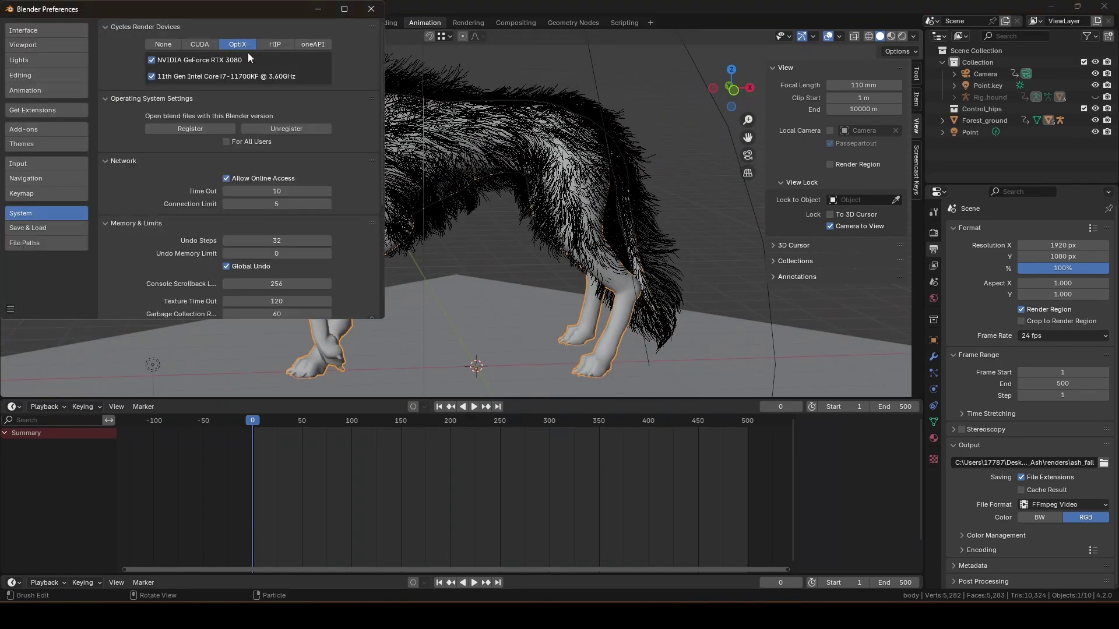
pyautogui.click(932, 232)
pyautogui.click(933, 249)
pyautogui.click(933, 265)
pyautogui.scroll(-6, 991, 281)
pyautogui.click(932, 233)
pyautogui.scroll(6, 1016, 260)
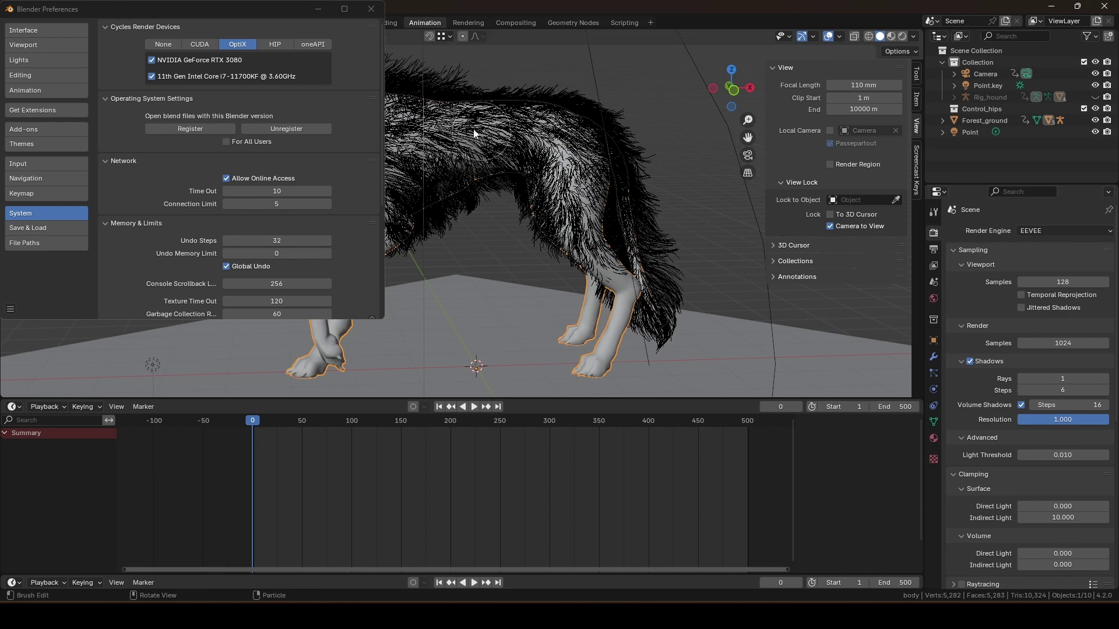
pyautogui.click(371, 9)
# Set the render engine to Cycles and show the viewport in rendered shading
pyautogui.click(1025, 231)
pyautogui.click(1041, 273)
pyautogui.press('z')
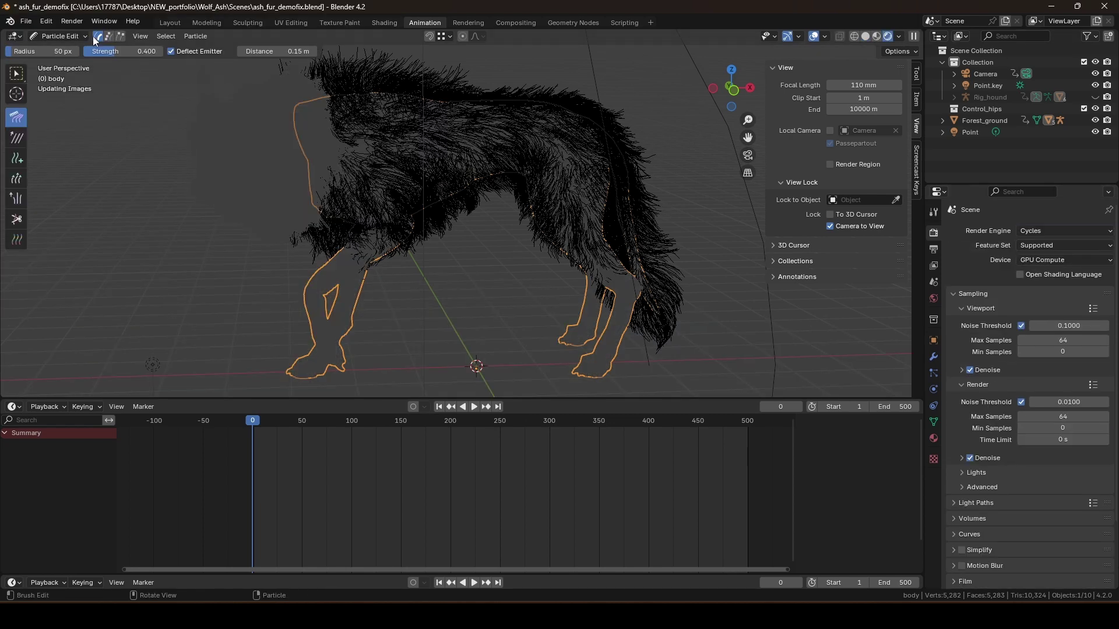
# Return the wolf's body to Object Mode and set the render engine back to EEVEE
pyautogui.click(64, 36)
pyautogui.click(61, 50)
pyautogui.click(1072, 231)
pyautogui.click(1068, 244)
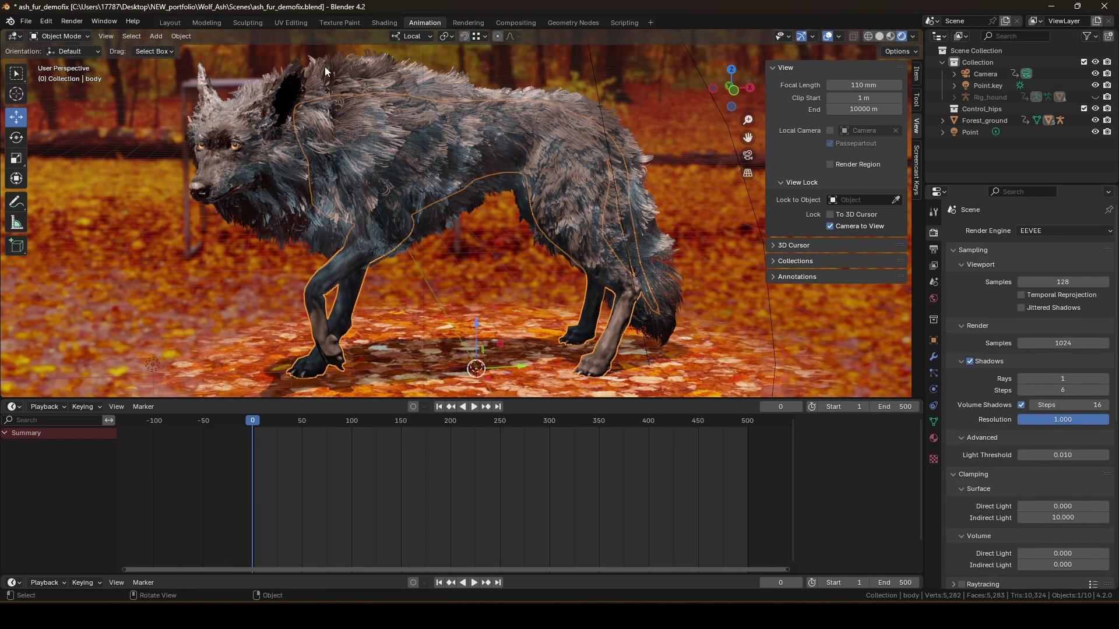
# Clear the object selection and look at the rendered wolf through the camera
pyautogui.click(678, 87)
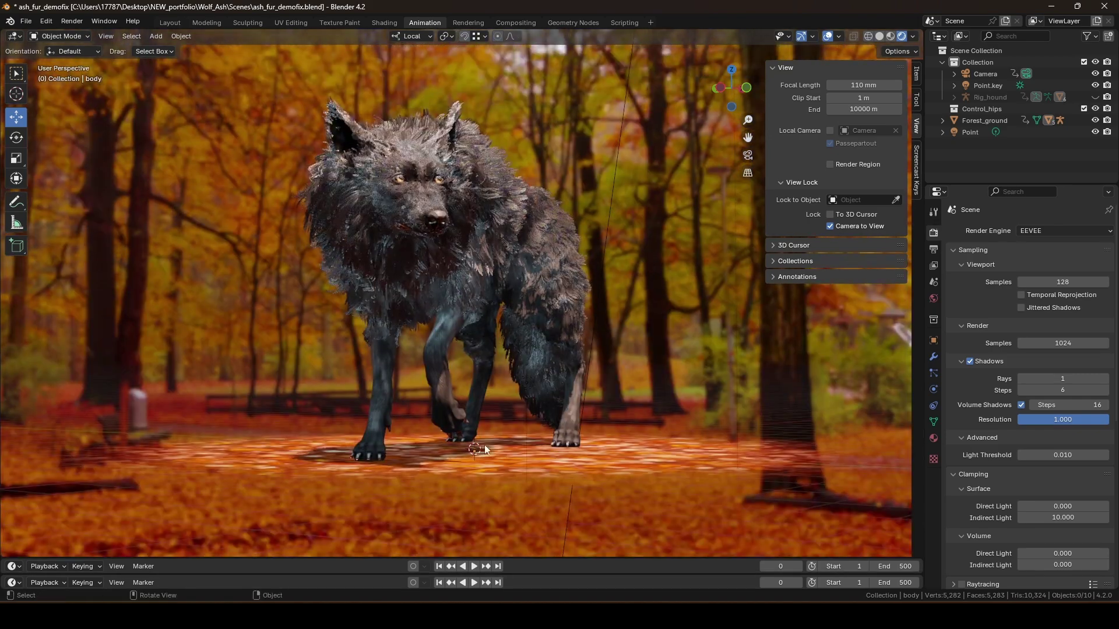
pyautogui.click(129, 36)
pyautogui.click(158, 141)
pyautogui.click(748, 155)
pyautogui.scroll(3, 544, 263)
pyautogui.moveTo(555, 296)
pyautogui.mouseDown(button='middle')
pyautogui.moveTo(569, 292)
pyautogui.moveTo(540, 302)
pyautogui.moveTo(561, 310)
pyautogui.moveTo(538, 306)
pyautogui.mouseUp(button='middle')
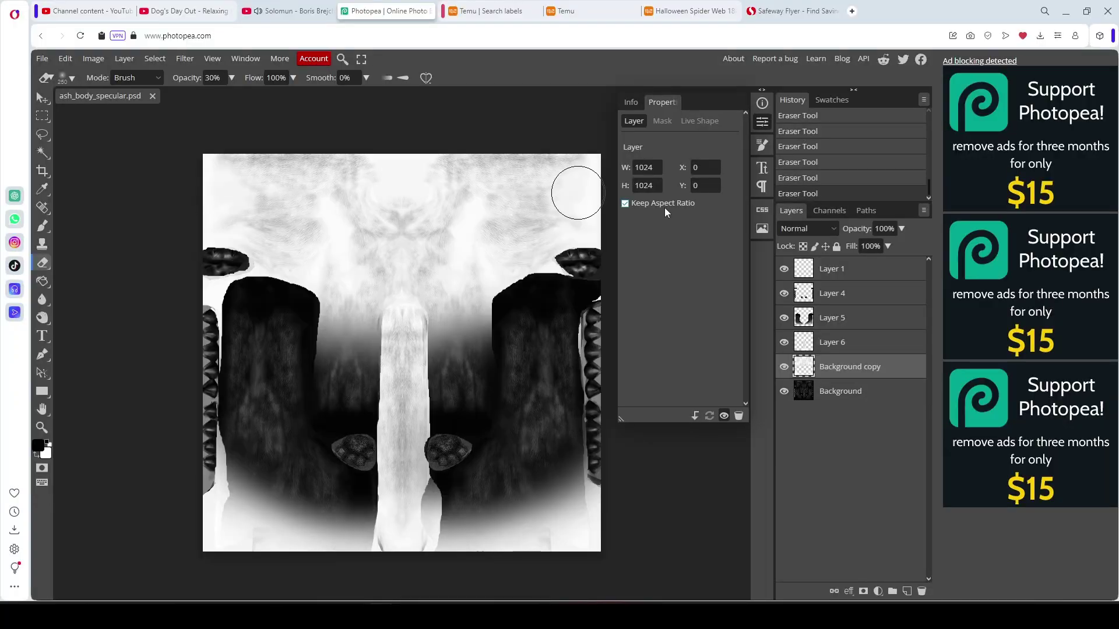
# Merge Layer 6 down into Background copy and delete Layer 1
pyautogui.click(816, 344)
pyautogui.moveTo(845, 269); pyautogui.dragTo(924, 591)
# Increase the contrast of the Background copy layer with Curves, leaving its opacity at 100%
pyautogui.click(834, 321)
pyautogui.hotkey('ctrl', 'm')
pyautogui.moveTo(201, 271); pyautogui.dragTo(220, 292)
pyautogui.click(346, 170)
pyautogui.click(899, 230)
pyautogui.moveTo(899, 245)
pyautogui.mouseDown()
pyautogui.moveTo(873, 247)
pyautogui.moveTo(908, 246)
pyautogui.mouseUp()
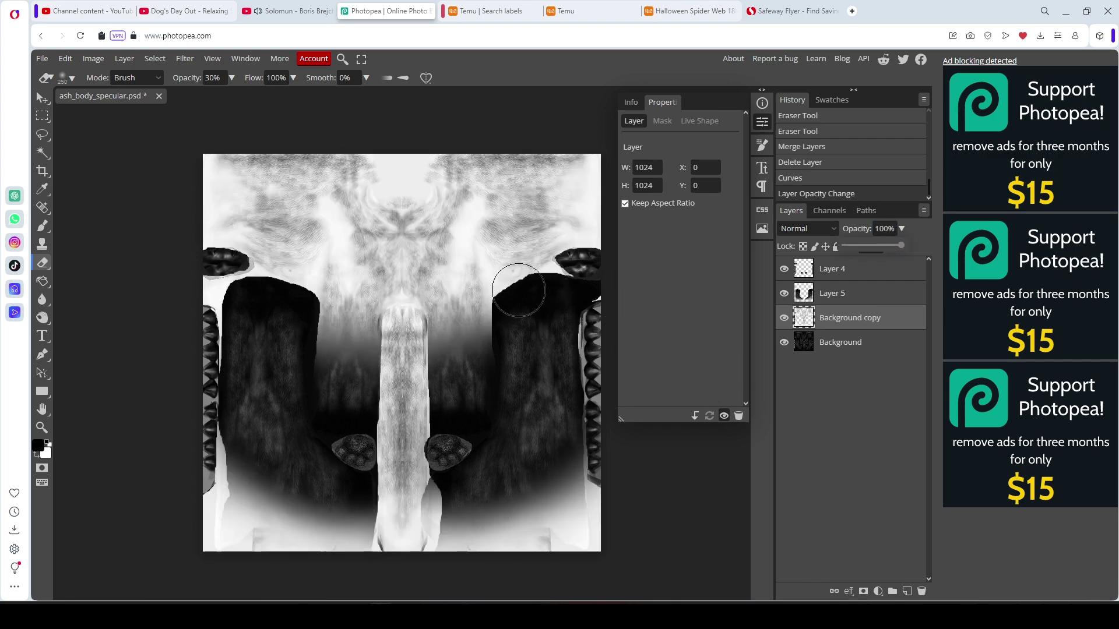
pyautogui.click(430, 308)
pyautogui.hotkey('ctrl', 'm')
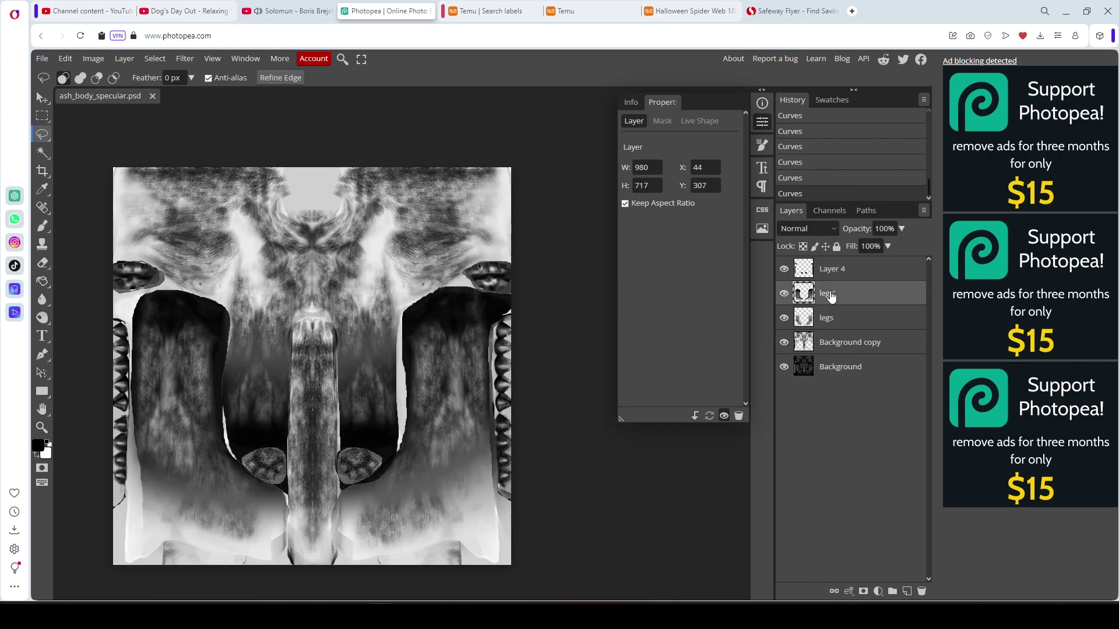
# Compare the specular map with the legs layer and Layer 4 hidden and shown, and merge Layer 4 down into legs'
pyautogui.click(783, 320)
pyautogui.click(783, 319)
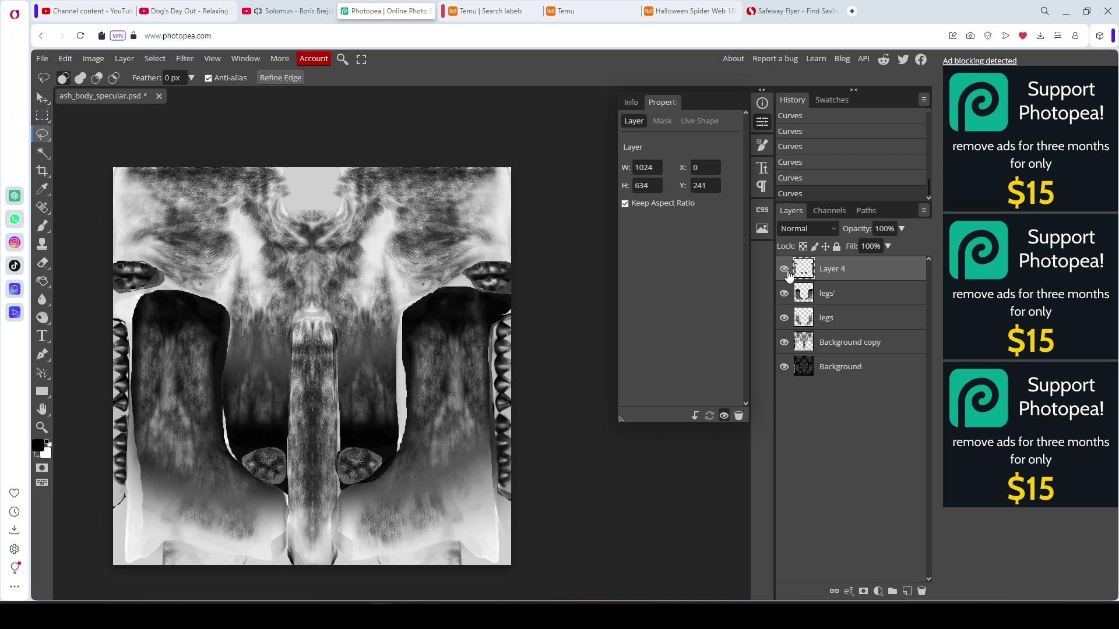
pyautogui.click(783, 269)
pyautogui.click(783, 269)
pyautogui.hotkey('ctrl', 'e')
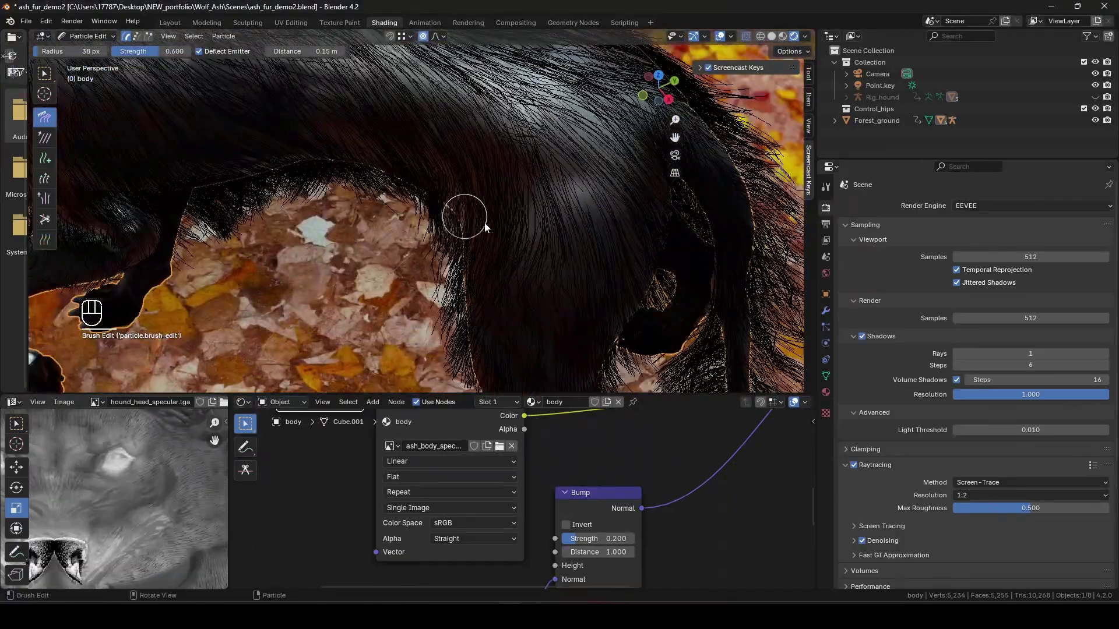
# Check the rendered body fur around the hindquarters in Object Mode and go back to Particle Edit mode
pyautogui.moveTo(484, 228); pyautogui.dragTo(400, 194, button='middle')
pyautogui.click(87, 36)
pyautogui.click(87, 51)
pyautogui.moveTo(490, 257)
pyautogui.mouseDown(button='middle')
pyautogui.moveTo(601, 267)
pyautogui.moveTo(574, 284)
pyautogui.moveTo(445, 287)
pyautogui.moveTo(561, 279)
pyautogui.mouseUp(button='middle')
pyautogui.click(87, 36)
pyautogui.click(91, 126)
# Comb the body fur downward between belly and hind leg and check the rendered fur in Object Mode
pyautogui.scroll(5, 408, 236)
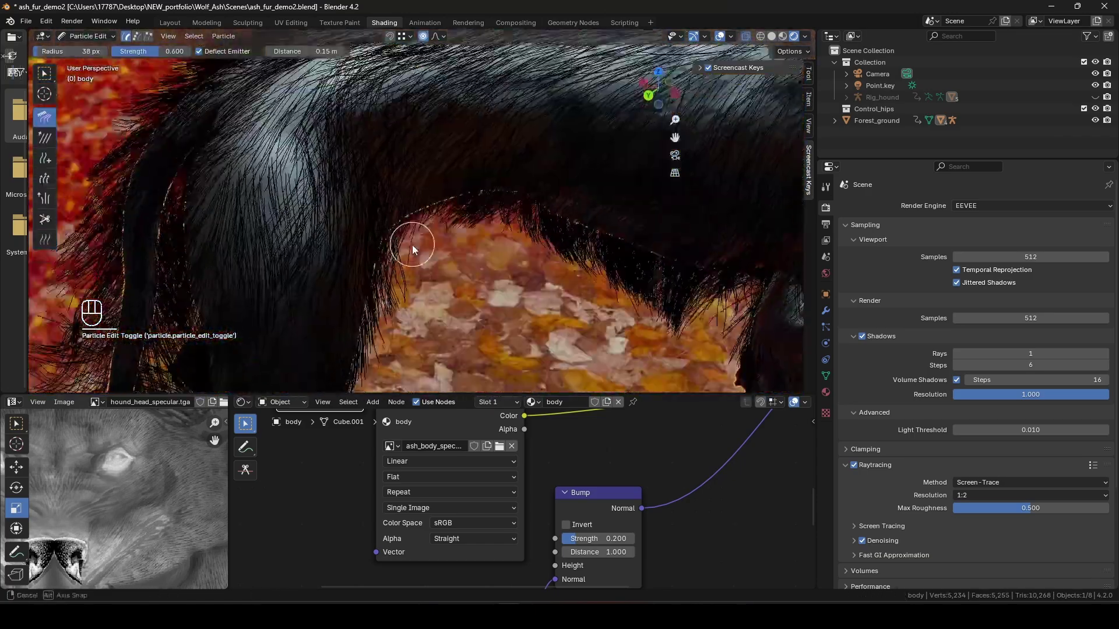
pyautogui.moveTo(434, 257)
pyautogui.mouseDown()
pyautogui.moveTo(373, 267)
pyautogui.moveTo(416, 344)
pyautogui.mouseUp()
pyautogui.moveTo(416, 343); pyautogui.dragTo(376, 125, button='middle')
pyautogui.moveTo(330, 205); pyautogui.dragTo(314, 169, button='middle')
pyautogui.click(87, 36)
pyautogui.click(88, 50)
pyautogui.moveTo(460, 213); pyautogui.dragTo(573, 209, button='middle')
pyautogui.scroll(-3, 567, 210)
pyautogui.scroll(3, 568, 210)
pyautogui.moveTo(687, 227); pyautogui.dragTo(728, 231, button='middle')
# Return to Particle Edit mode and comb another patch of the body fur upward
pyautogui.click(87, 36)
pyautogui.click(84, 126)
pyautogui.scroll(1, 503, 296)
pyautogui.moveTo(491, 271); pyautogui.dragTo(471, 233)
pyautogui.moveTo(471, 233)
pyautogui.mouseDown(button='middle')
pyautogui.moveTo(621, 164)
pyautogui.moveTo(598, 217)
pyautogui.moveTo(637, 163)
pyautogui.moveTo(602, 195)
pyautogui.moveTo(522, 169)
pyautogui.moveTo(646, 133)
pyautogui.mouseUp(button='middle')
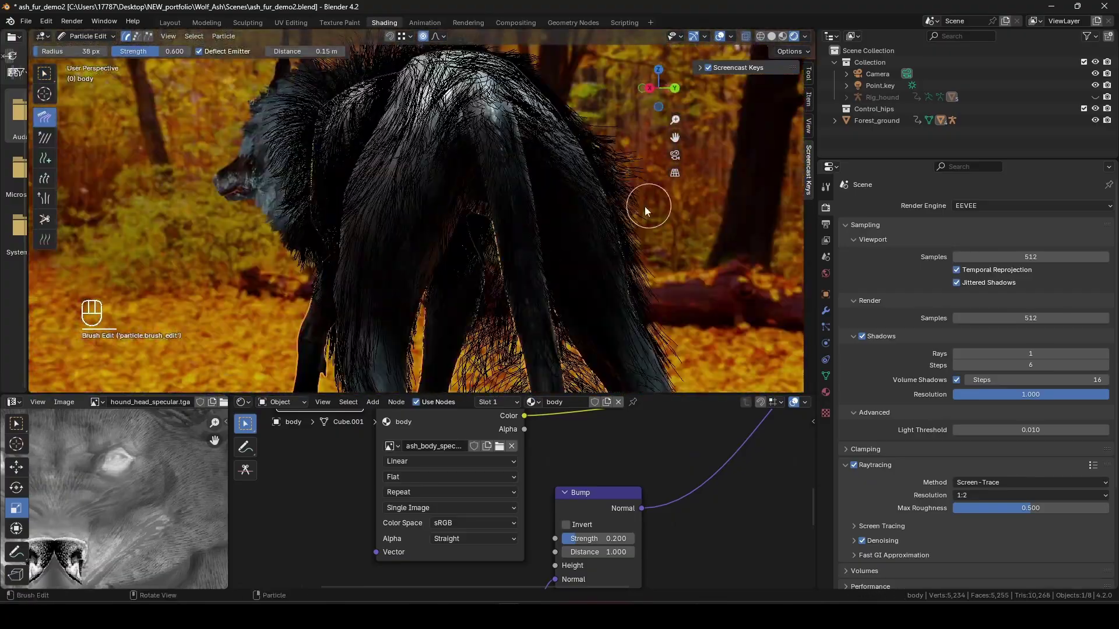
# Inspect the combed fur from the rear and sides, including in Object Mode, and return to Particle Edit mode
pyautogui.moveTo(694, 268)
pyautogui.mouseDown(button='middle')
pyautogui.moveTo(587, 99)
pyautogui.moveTo(240, 167)
pyautogui.moveTo(582, 175)
pyautogui.moveTo(618, 342)
pyautogui.moveTo(581, 198)
pyautogui.moveTo(624, 130)
pyautogui.moveTo(582, 182)
pyautogui.mouseUp(button='middle')
pyautogui.moveTo(440, 100); pyautogui.dragTo(311, 187, button='middle')
pyautogui.click(94, 36)
pyautogui.moveTo(407, 174); pyautogui.dragTo(606, 250, button='middle')
pyautogui.click(91, 37)
pyautogui.click(93, 49)
pyautogui.moveTo(618, 198); pyautogui.dragTo(443, 198, button='middle')
pyautogui.click(93, 37)
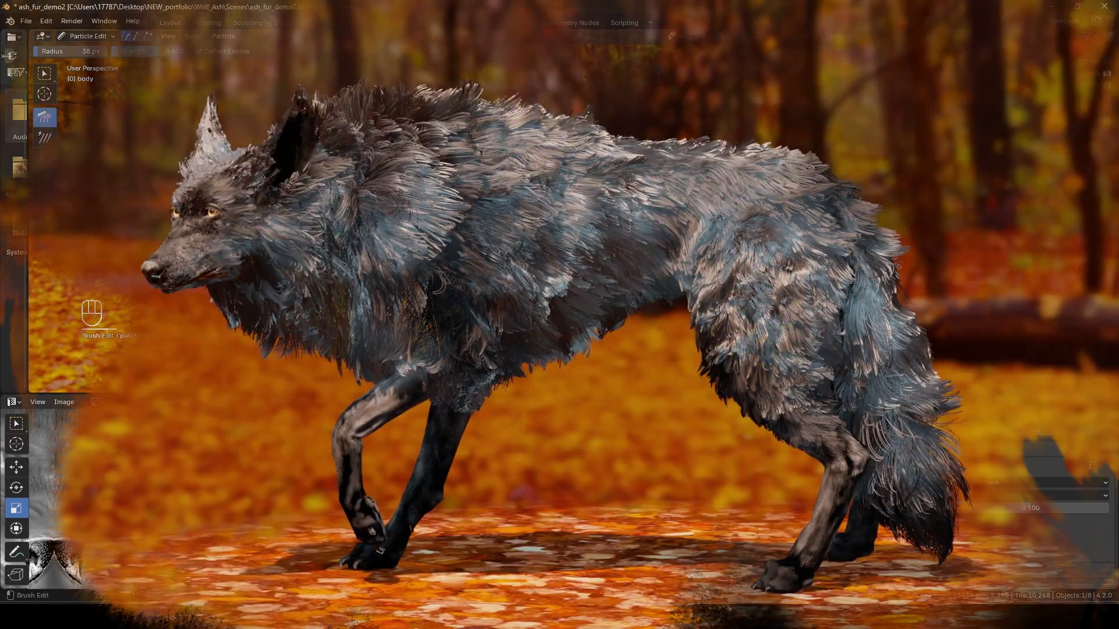